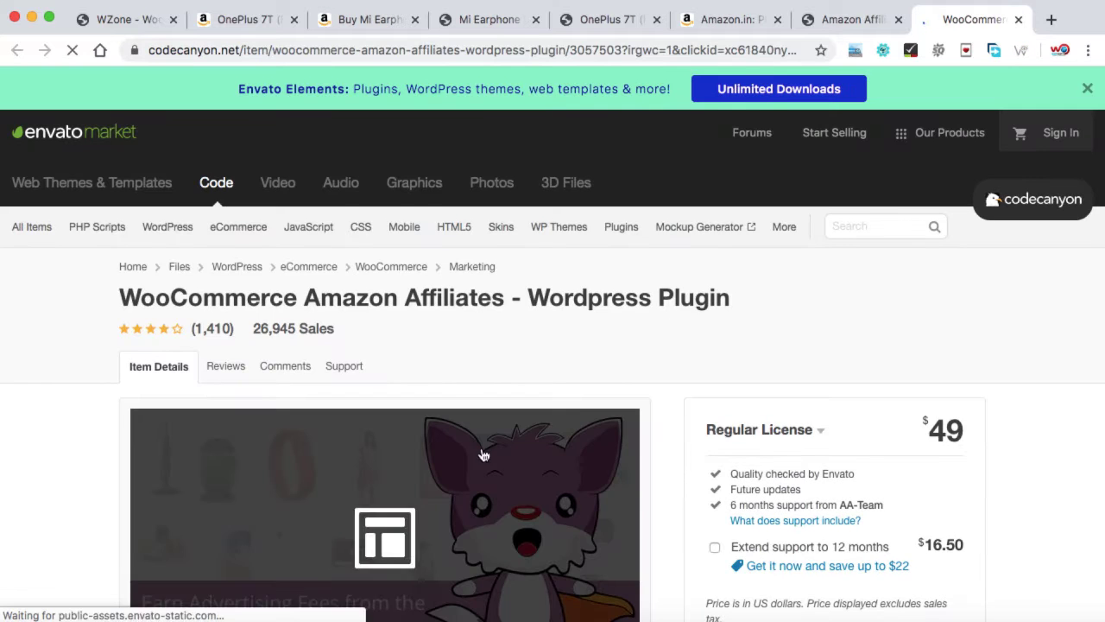
# Step: Scroll the CodeCanyon plugin page, then the Carbon Claps store down to its product categories
pyautogui.scroll(-3, 636, 393)
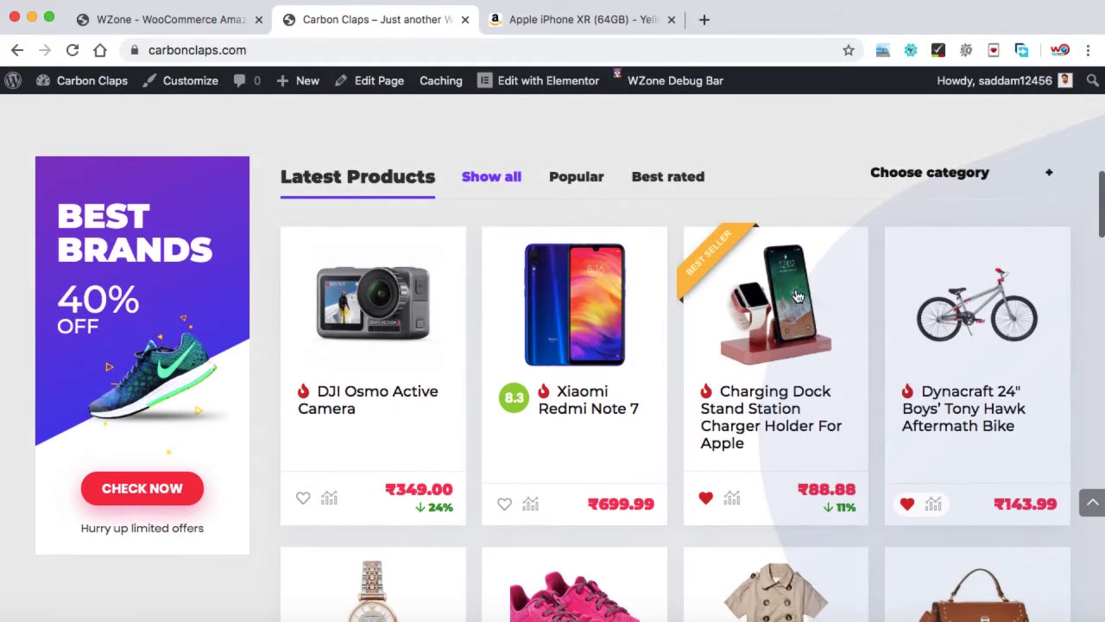
pyautogui.scroll(-2, 671, 423)
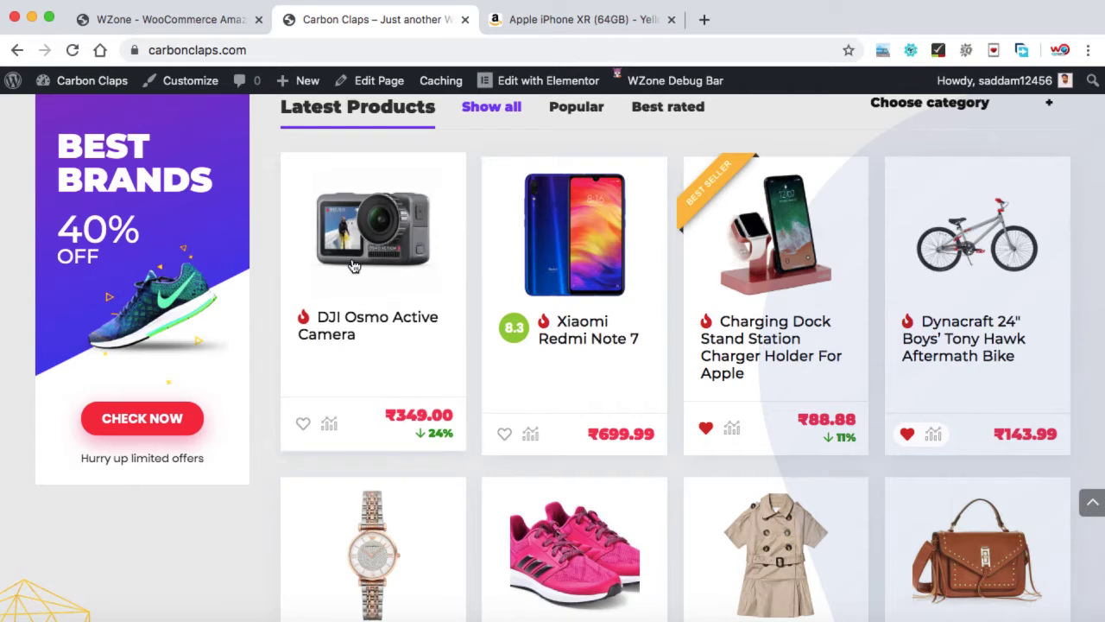
# Step: Open the DJI Osmo Active Camera product page and look over its sale price
pyautogui.click(371, 242)
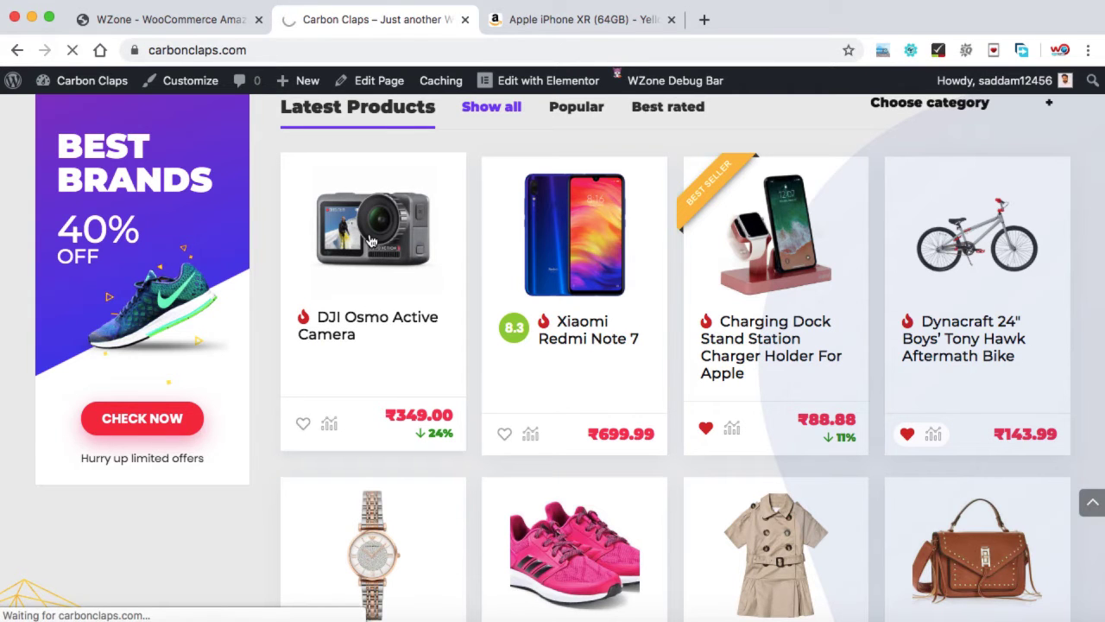
pyautogui.scroll(-3, 765, 332)
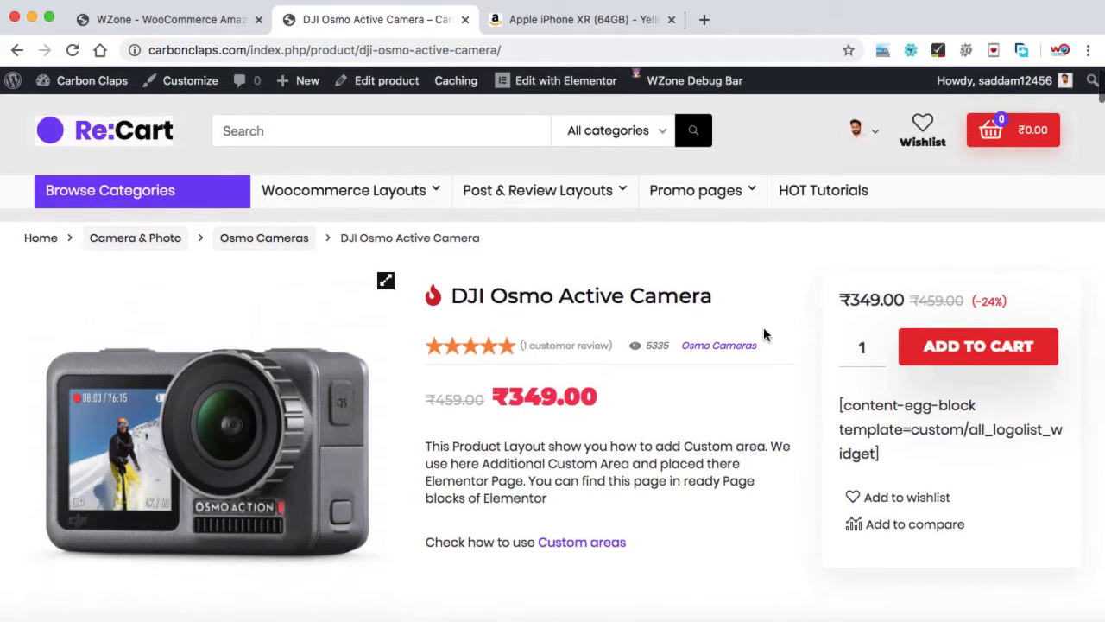
pyautogui.scroll(-1, 765, 335)
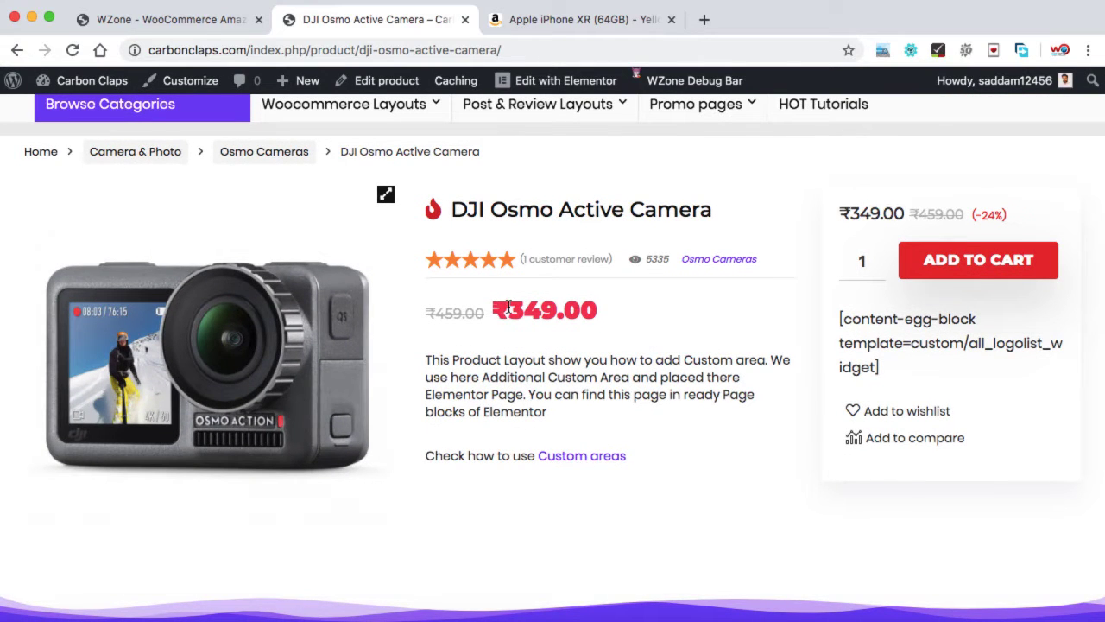
pyautogui.moveTo(508, 307); pyautogui.dragTo(547, 307)
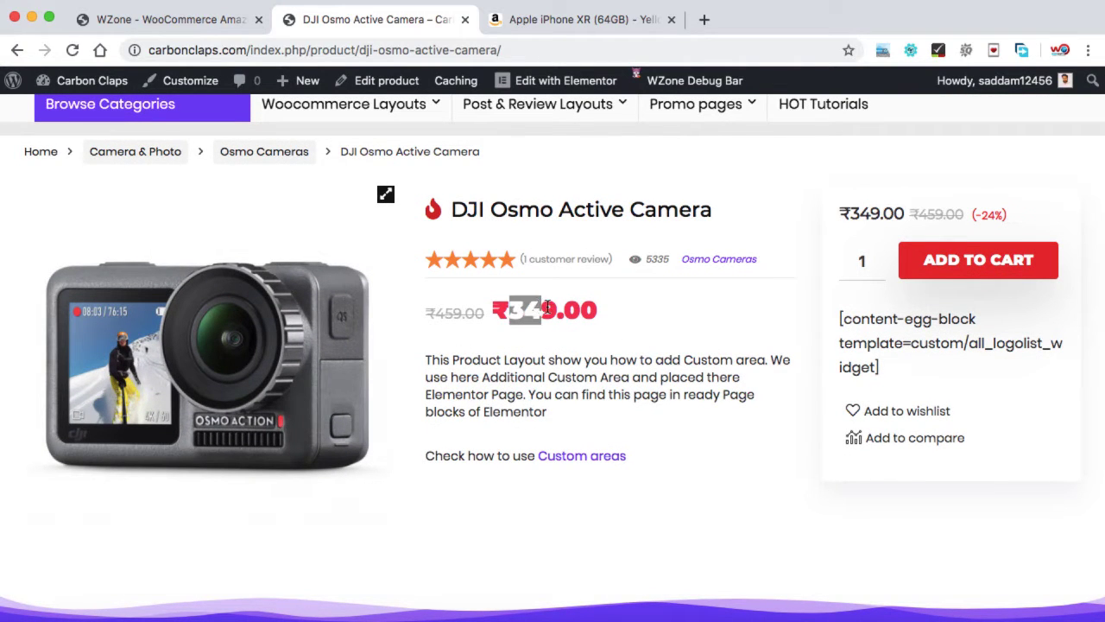
pyautogui.click(548, 307)
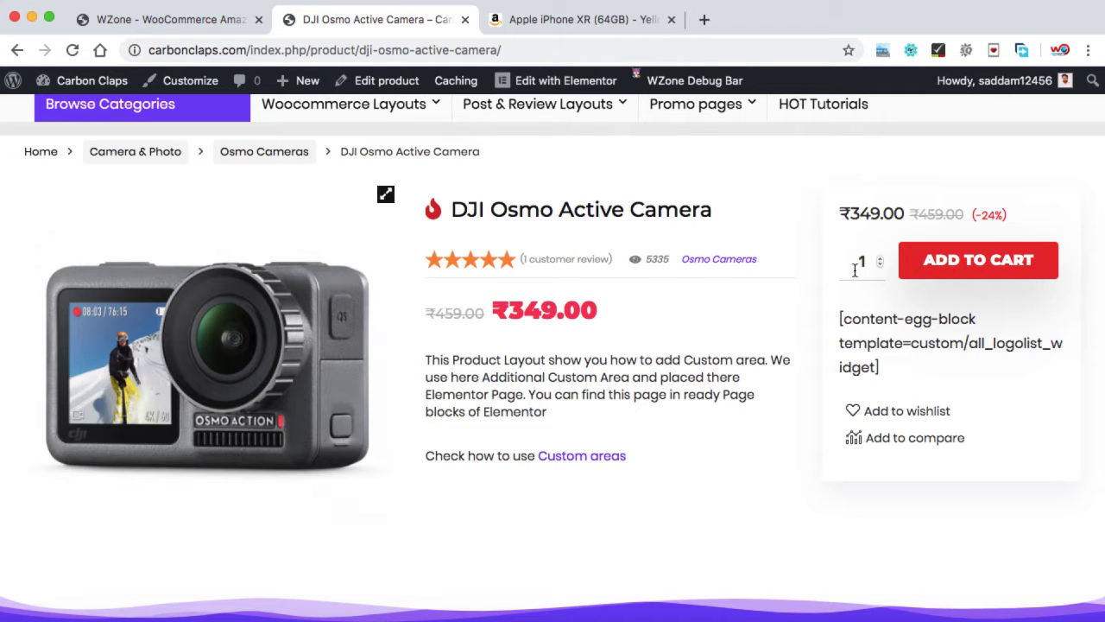
# Step: Add the DJI Osmo camera to the cart twice, then return to the WZone dashboard
pyautogui.click(978, 261)
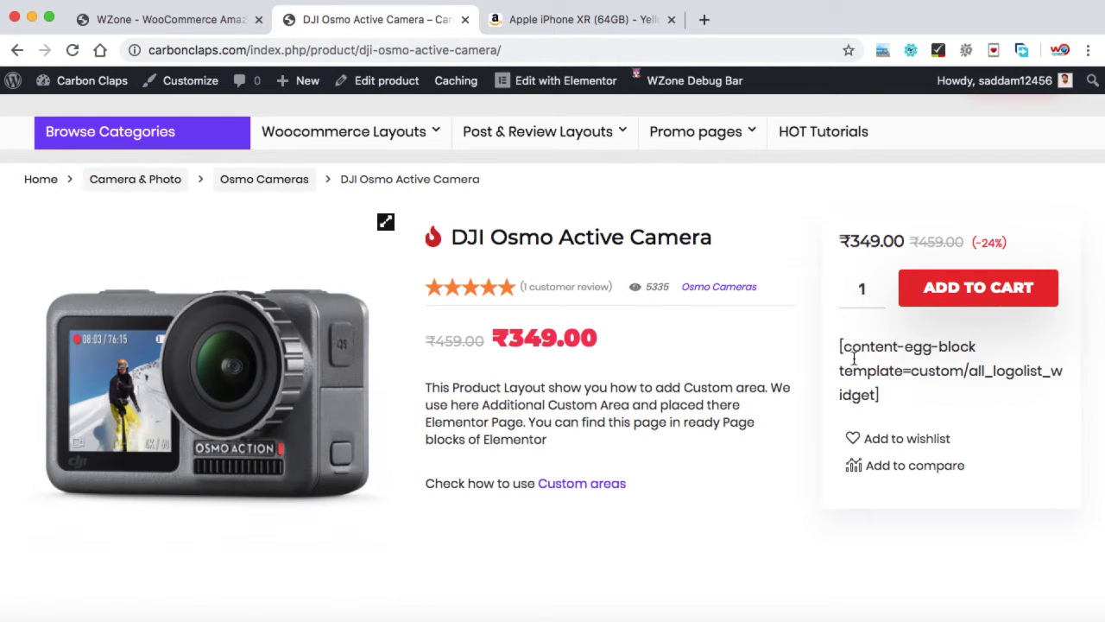
pyautogui.click(975, 296)
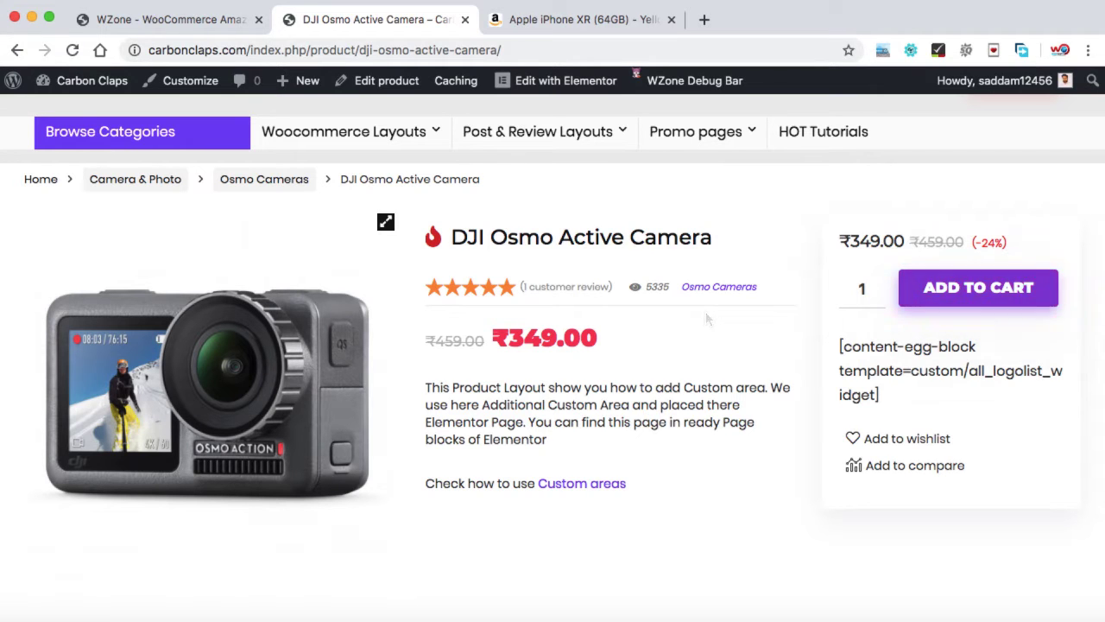
pyautogui.hotkey('ctrl', 'shift', 'Tab')
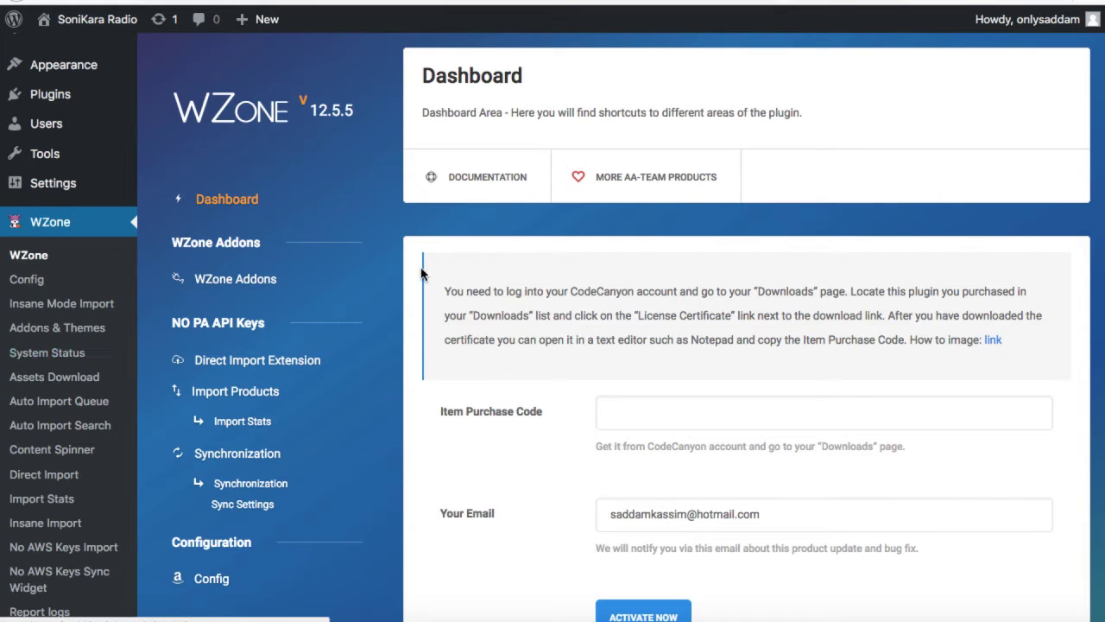
# Step: Open WZone's keyless product import page under NO PA API Keys
pyautogui.scroll(-1, 443, 276)
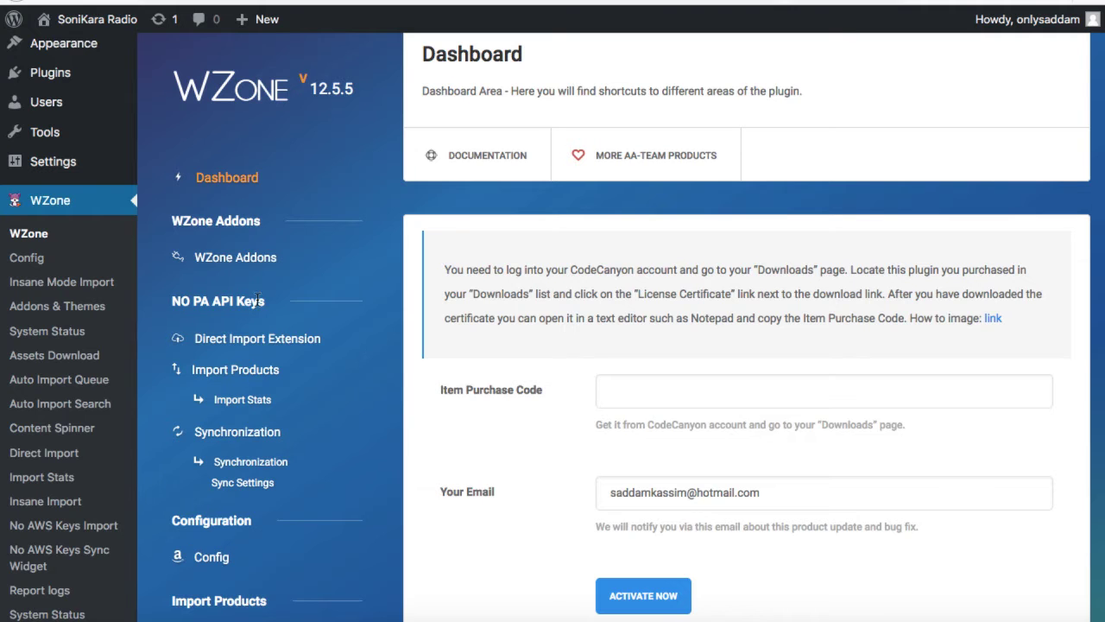
pyautogui.click(252, 377)
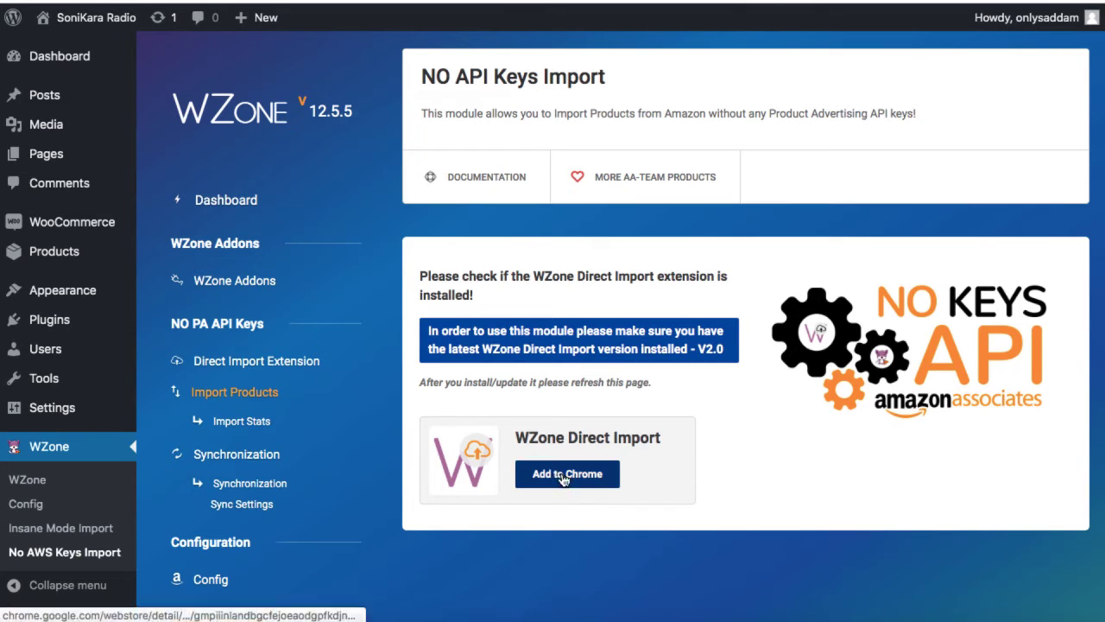
# Step: Add the WZone Direct Import extension to Chrome from its store page, then go back to WordPress
pyautogui.click(565, 478)
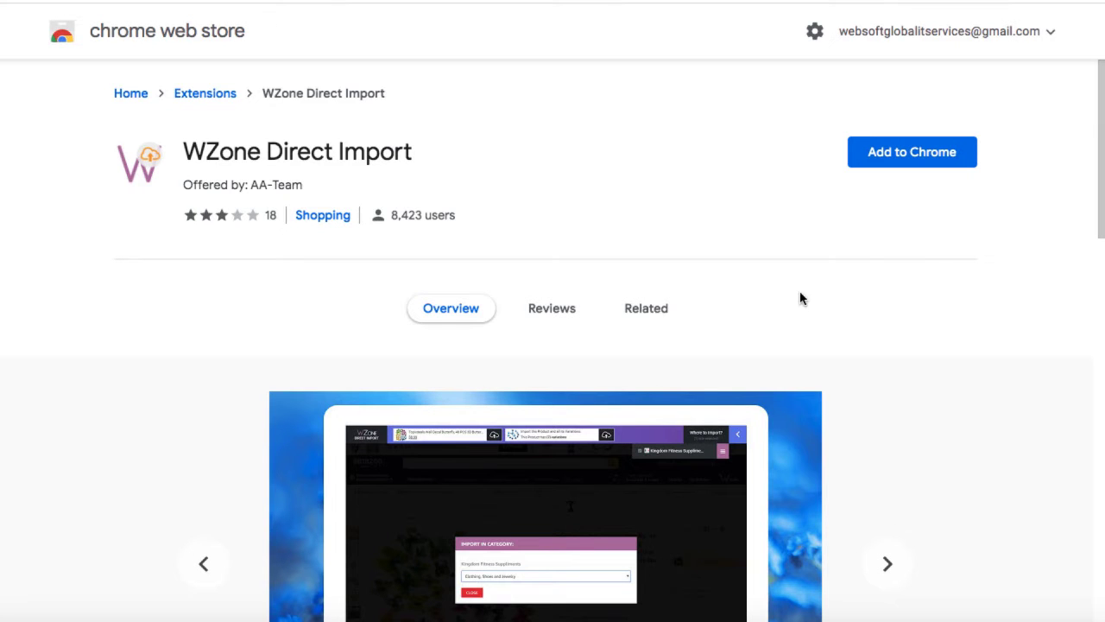
pyautogui.click(913, 157)
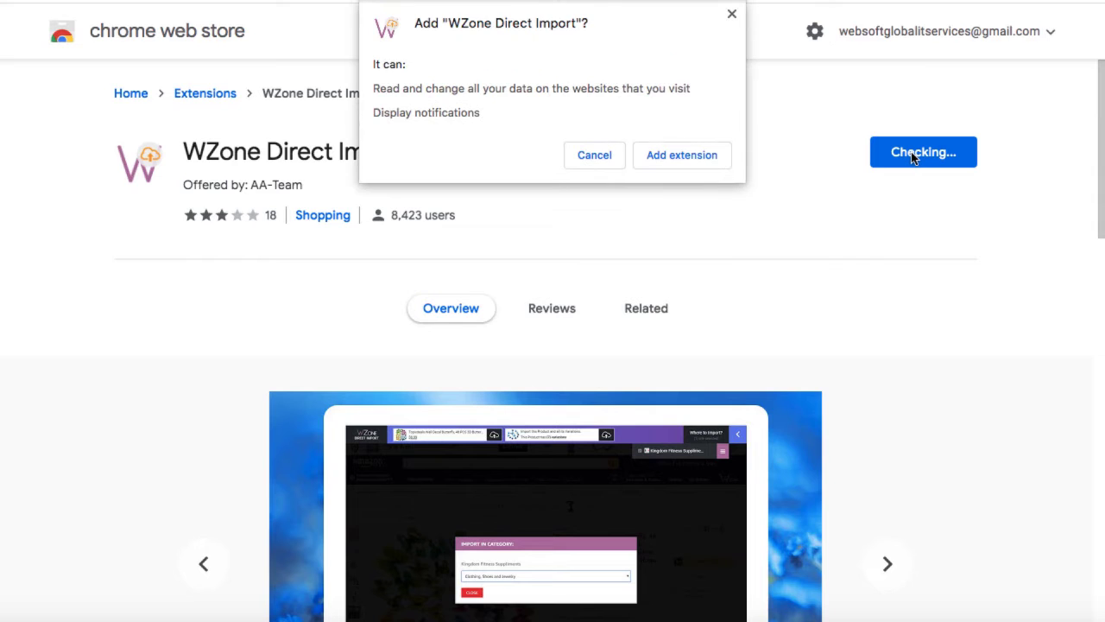
pyautogui.click(681, 158)
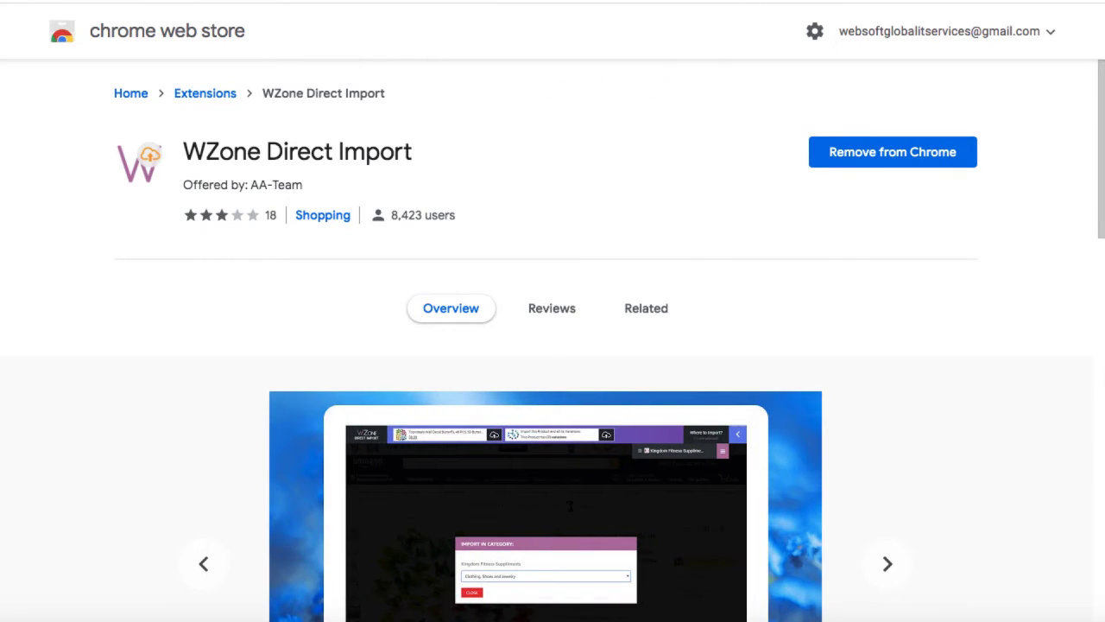
pyautogui.click(73, 2)
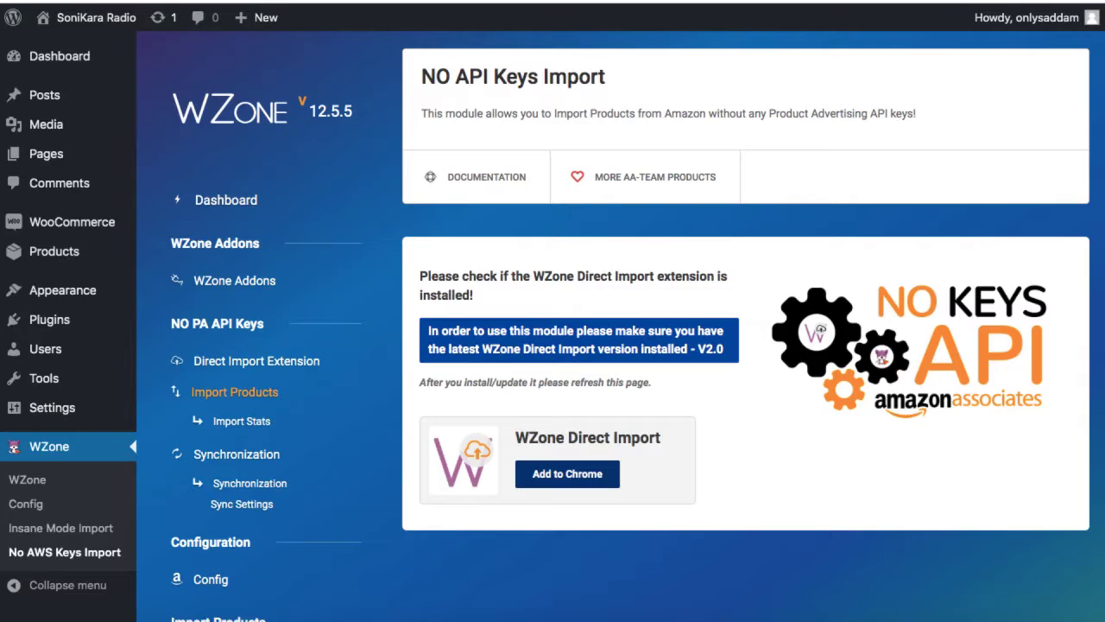
# Step: Reload the No API Keys Import page and scroll down to the purchase-code validation form
pyautogui.click(76, 1)
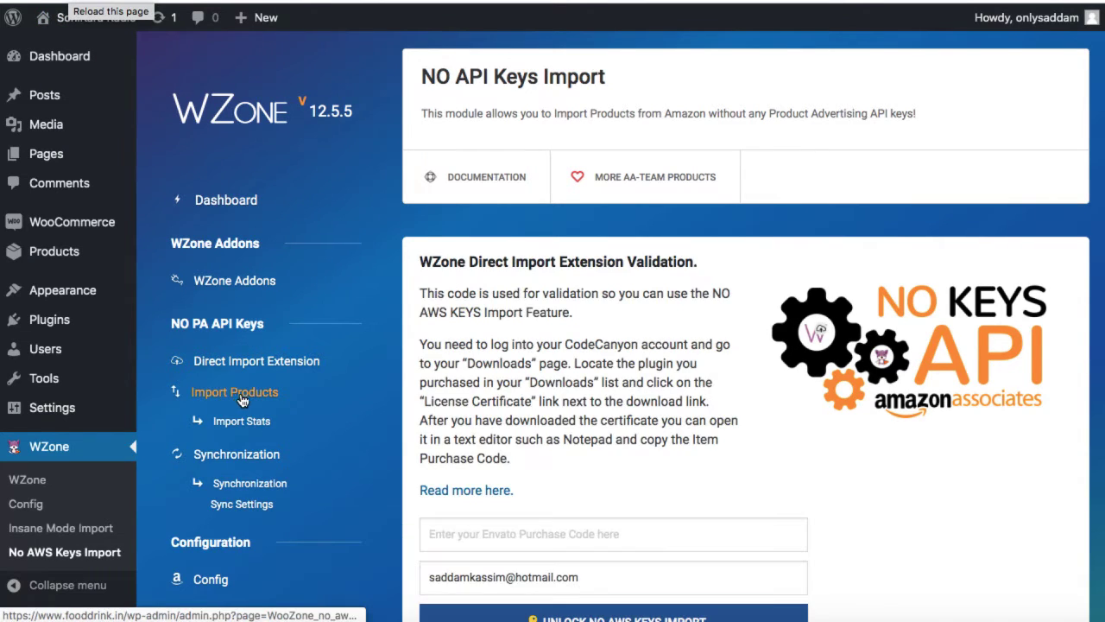
pyautogui.scroll(-3, 604, 402)
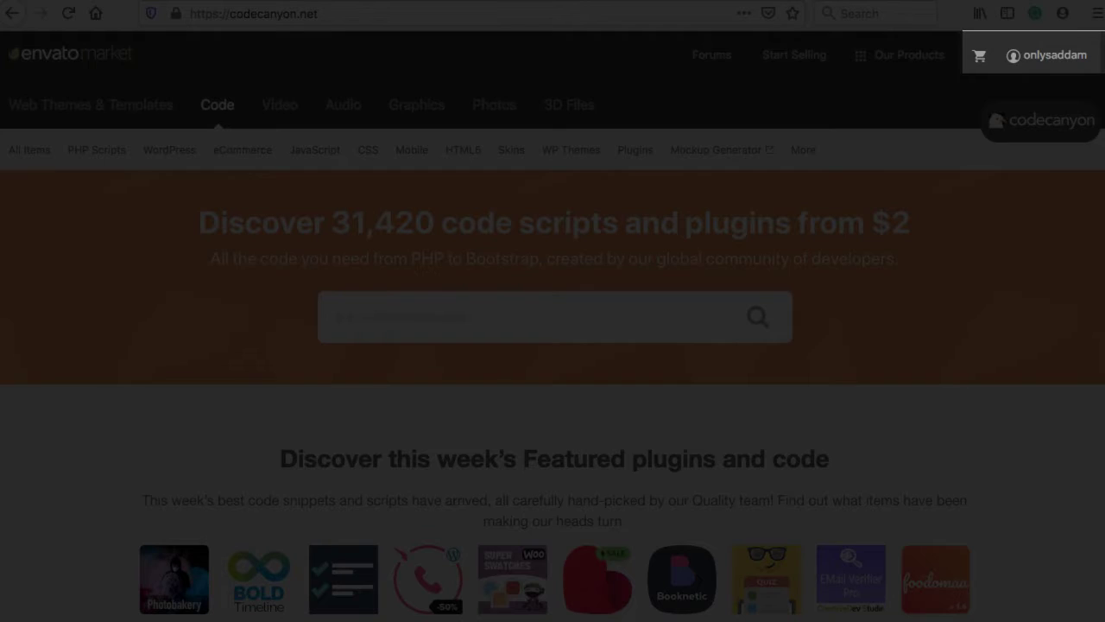
# Step: Download the WZone plugin's License certificate & purchase code PDF from CodeCanyon Downloads, replacing the old copy
pyautogui.moveTo(1046, 55)
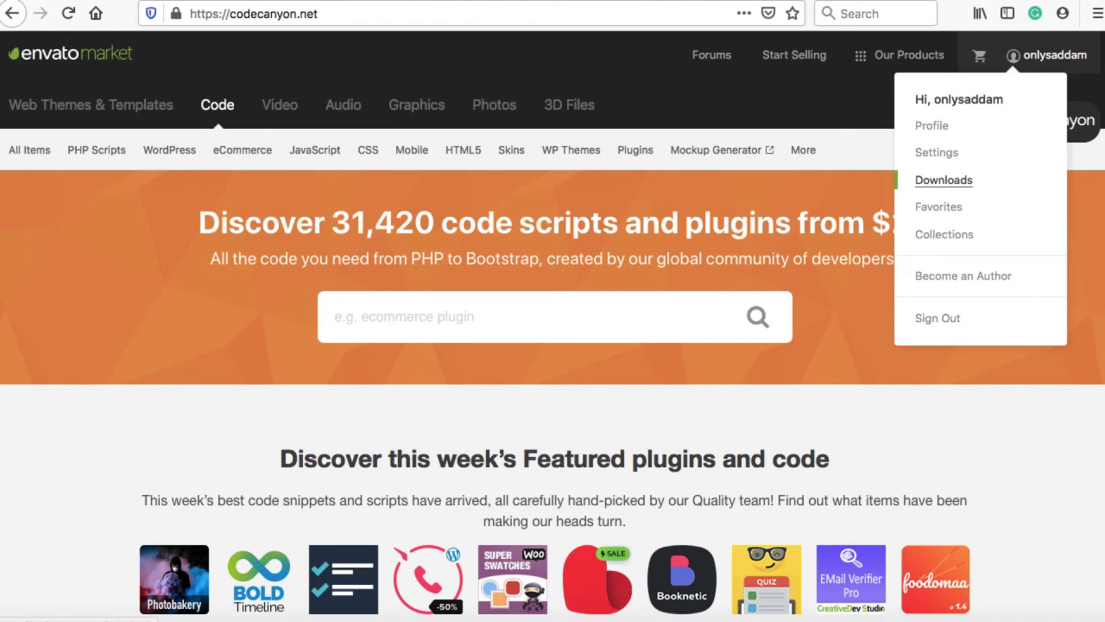
pyautogui.click(944, 179)
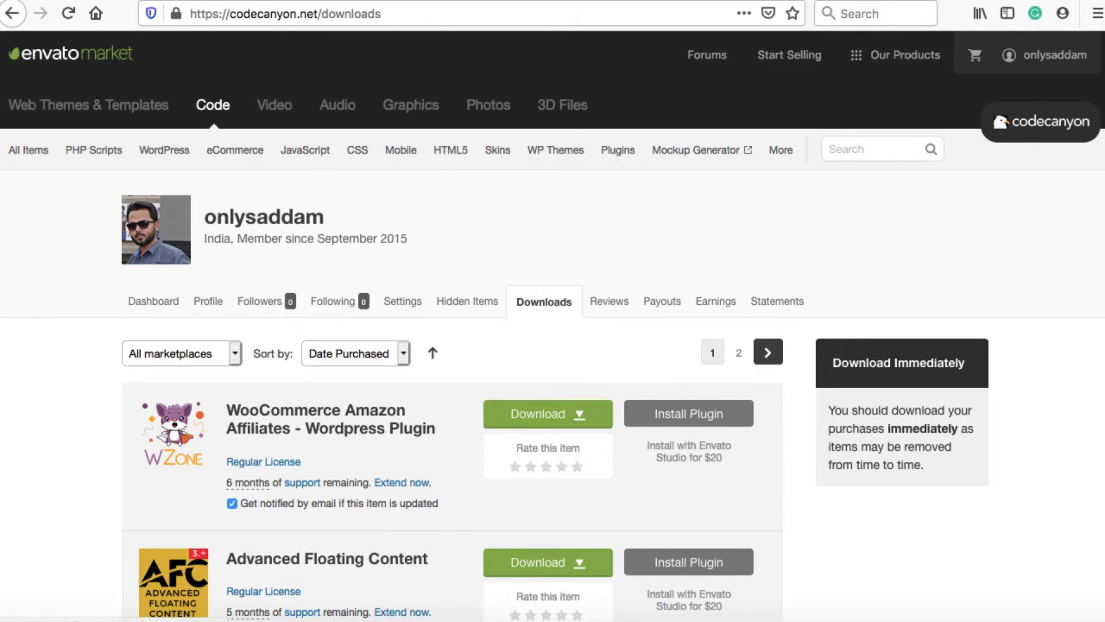
pyautogui.click(544, 413)
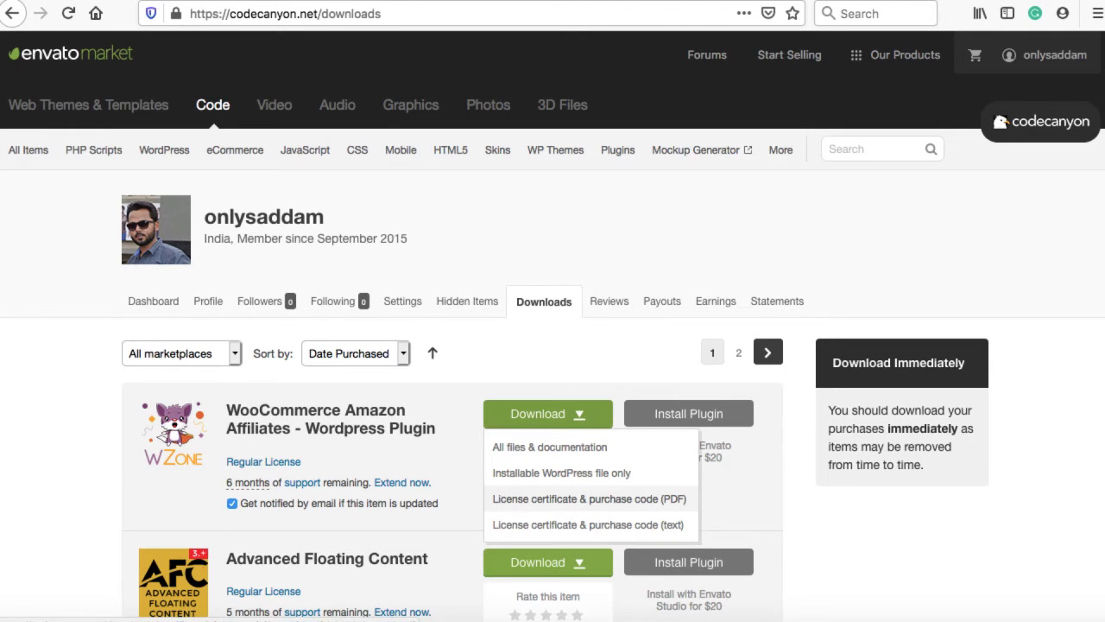
pyautogui.click(589, 498)
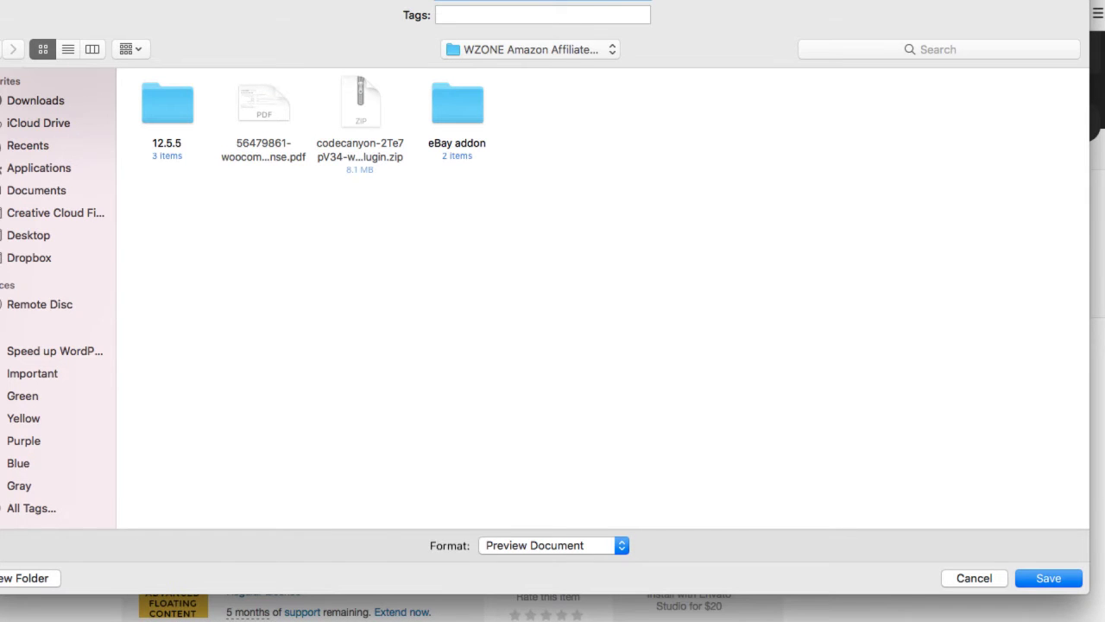
pyautogui.press('Return')
pyautogui.click(654, 59)
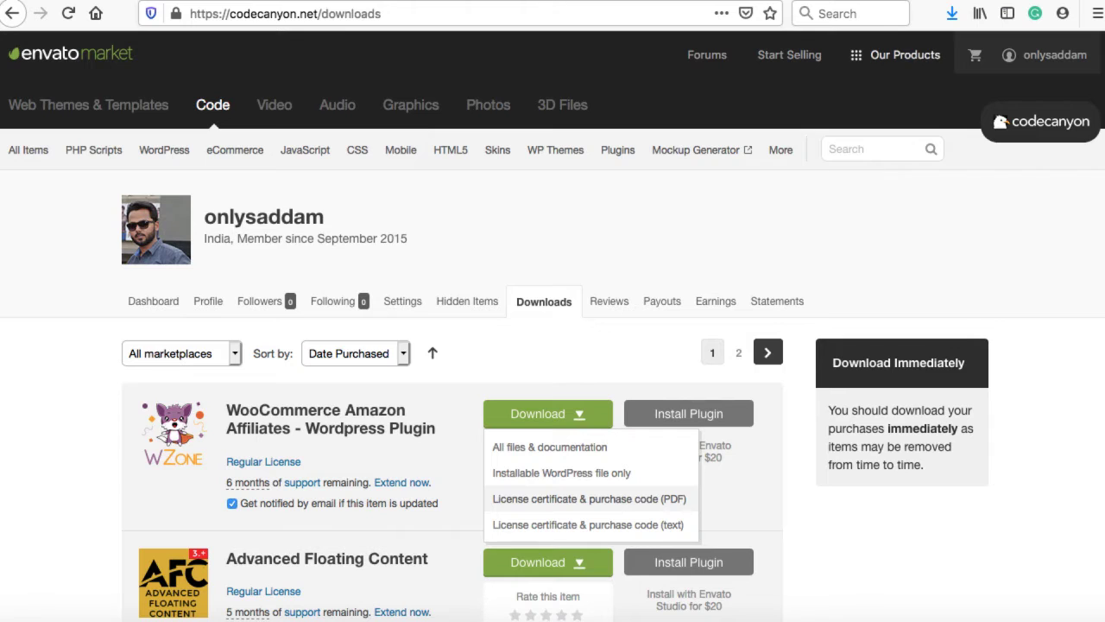
pyautogui.click(951, 13)
# Step: Open the licence PDF in Preview and copy its Item Purchase Code
pyautogui.press('Return')
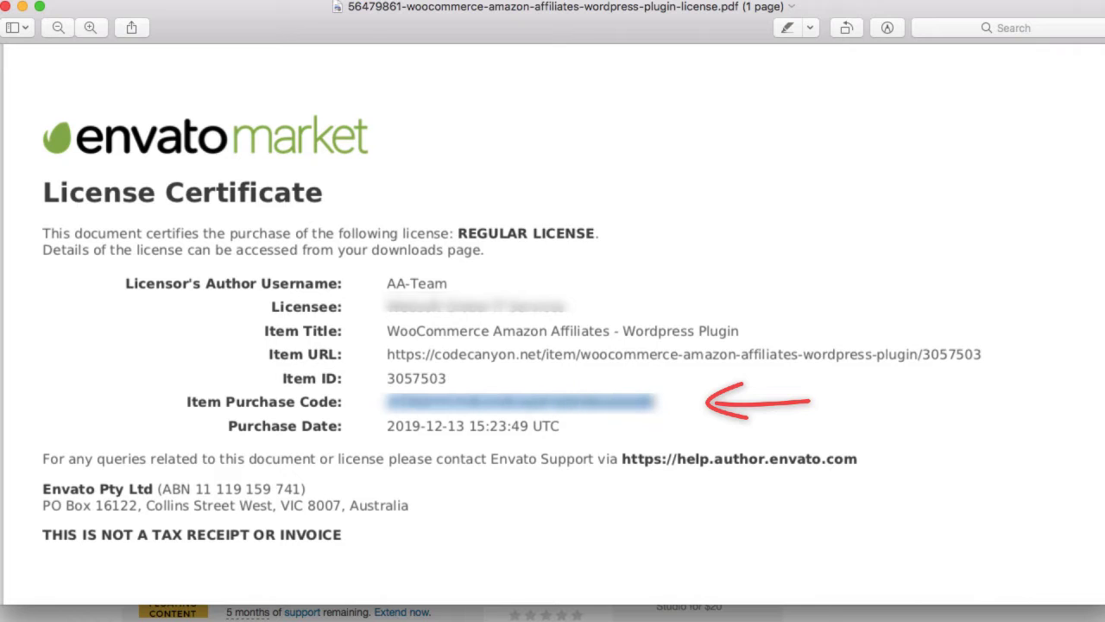
pyautogui.rightClick(634, 403)
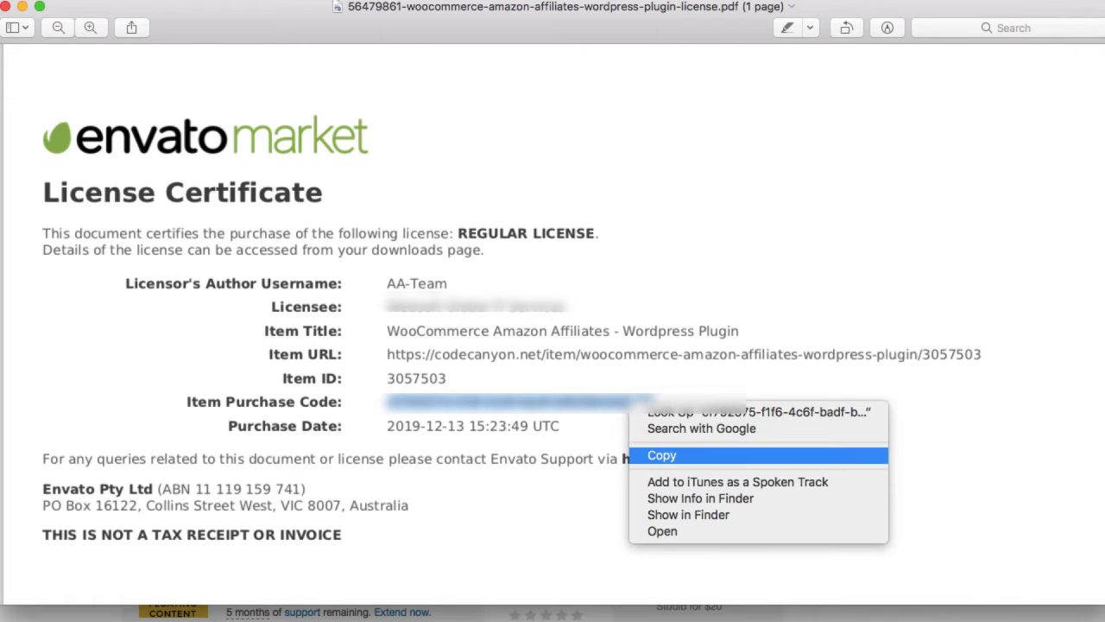
pyautogui.click(661, 455)
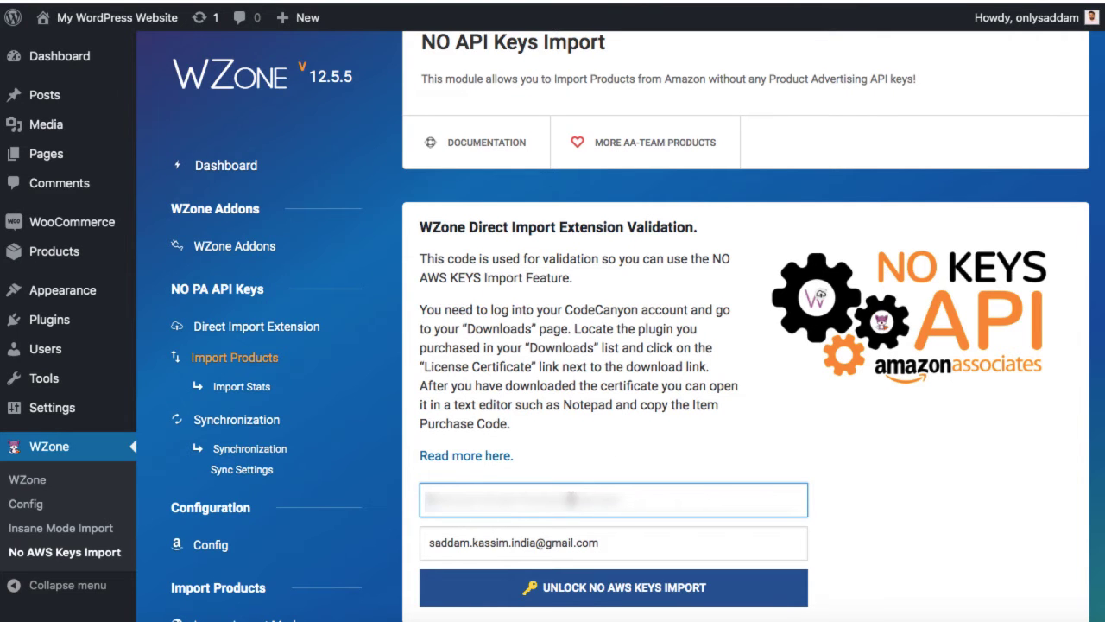
# Step: Paste the purchase code, fill in the account e-mail, and unlock No AWS Keys Import
pyautogui.press('super+v')
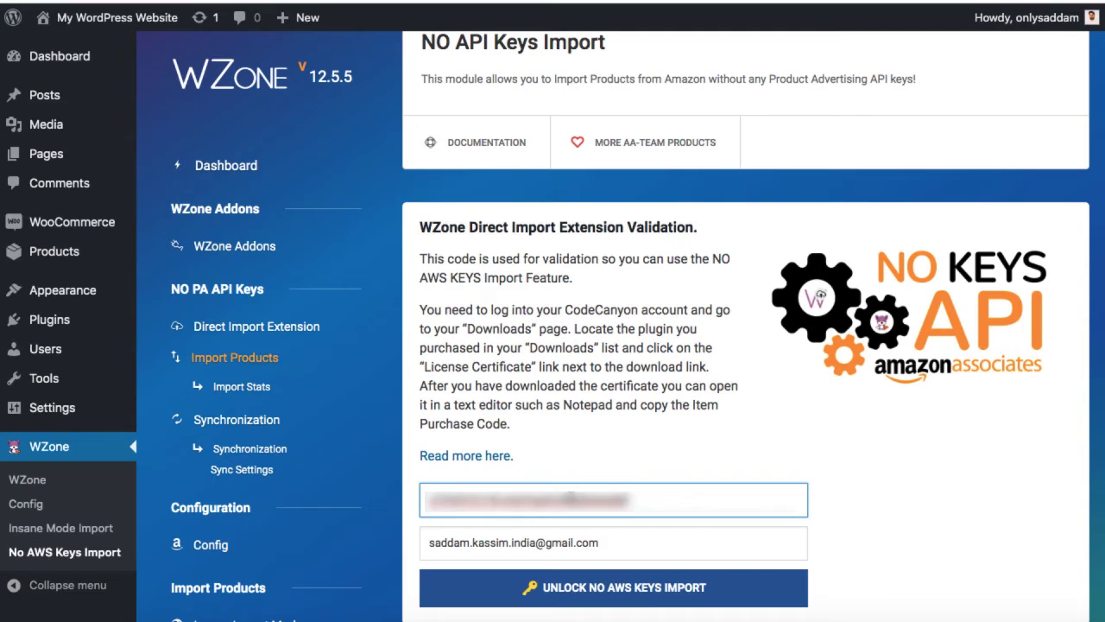
pyautogui.click(617, 545)
pyautogui.press('super+a')
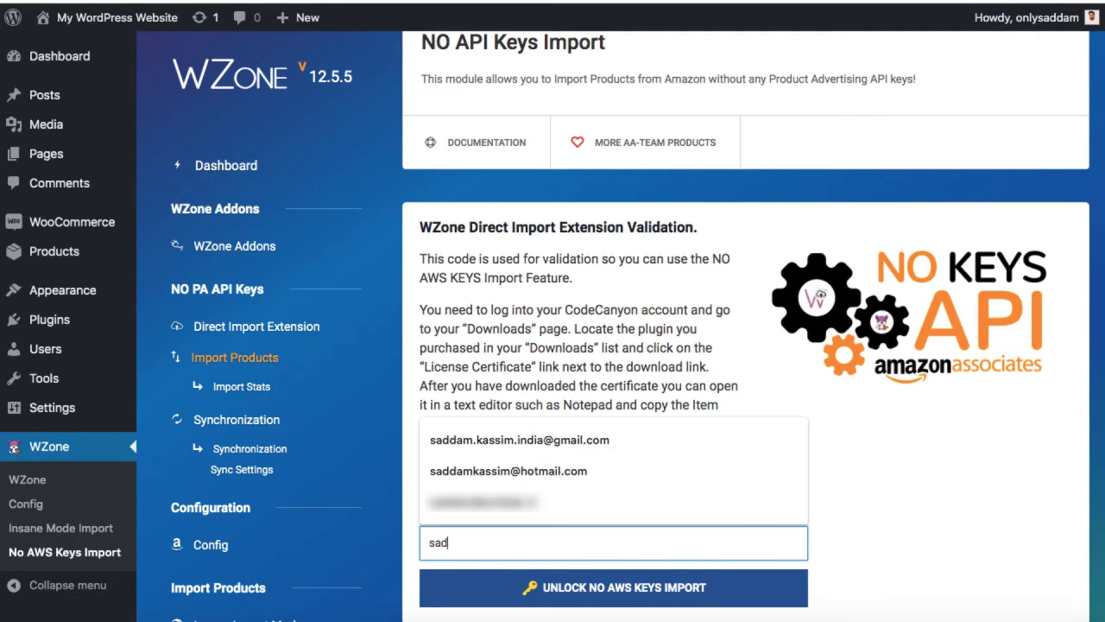
pyautogui.press('Down')
pyautogui.press('Return')
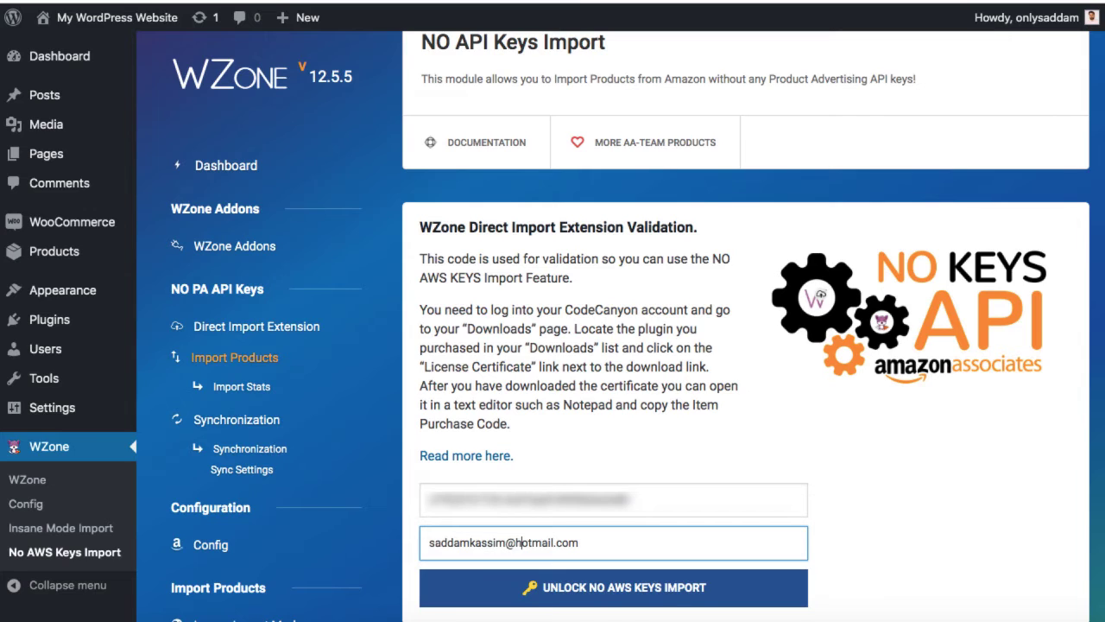
pyautogui.click(845, 558)
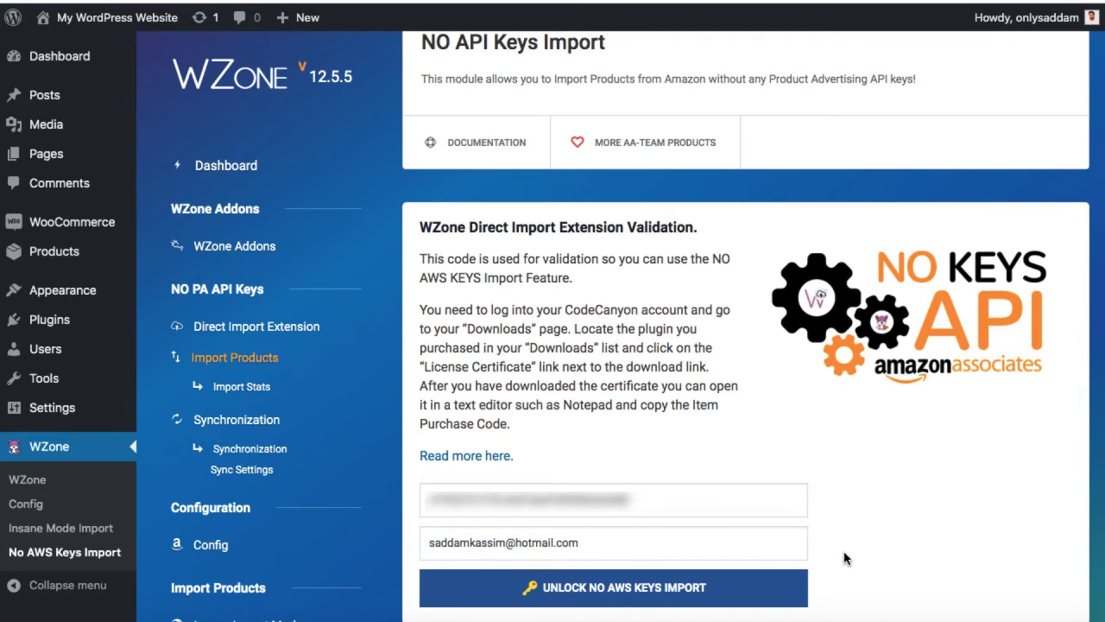
pyautogui.click(604, 590)
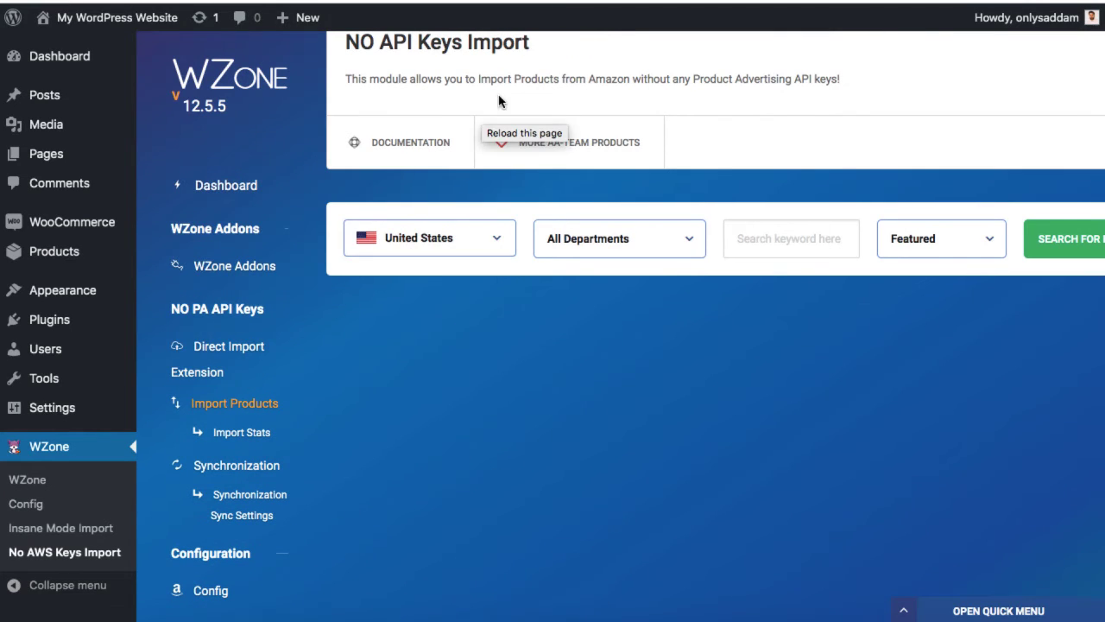
# Step: Generate a new Api secret in Direct Import Extension settings and authorize the extension for carbonclaps.com
pyautogui.click(227, 352)
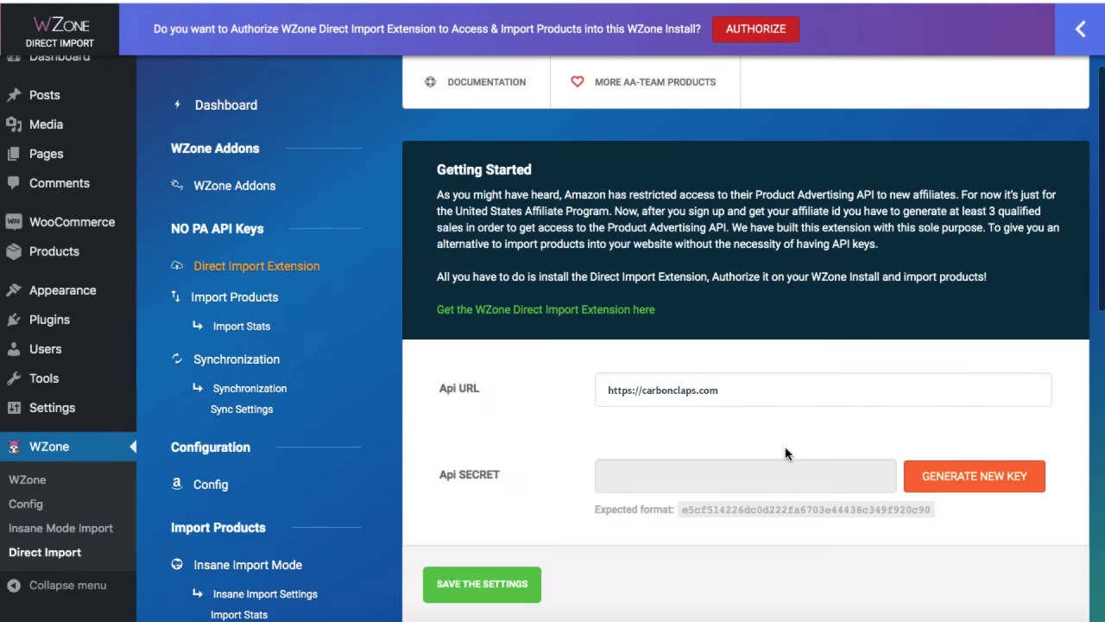
pyautogui.click(980, 486)
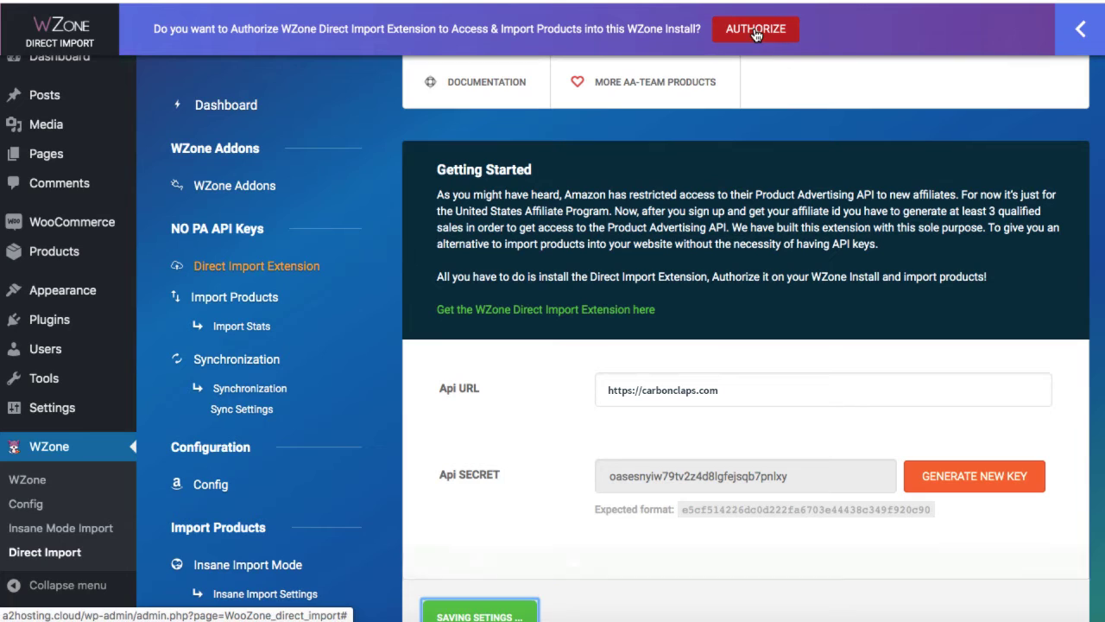
pyautogui.click(755, 30)
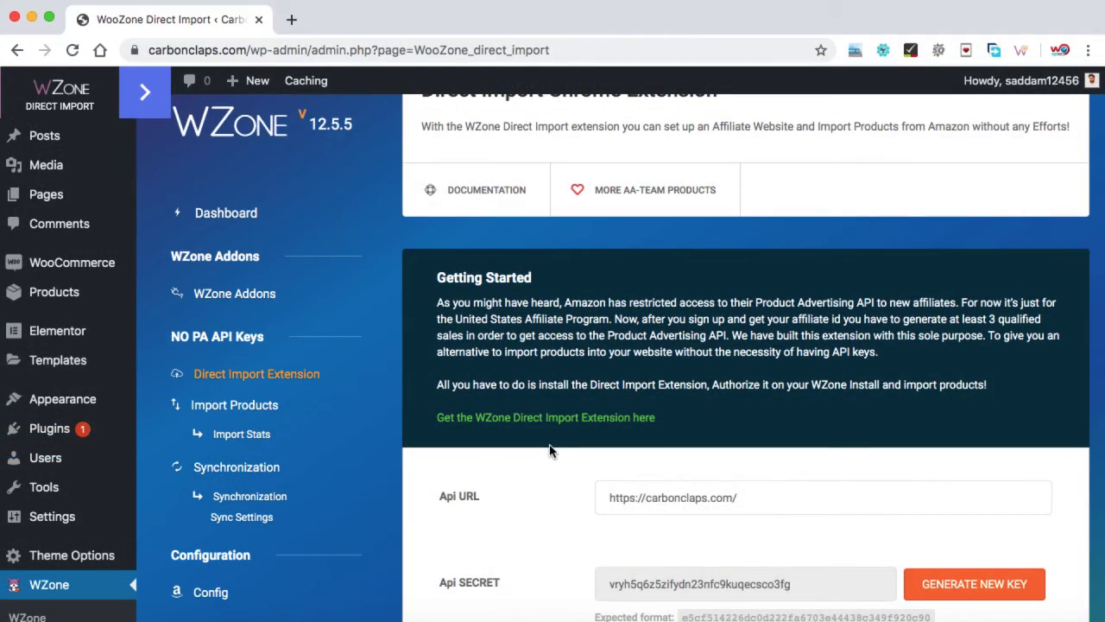
pyautogui.scroll(-3, 549, 449)
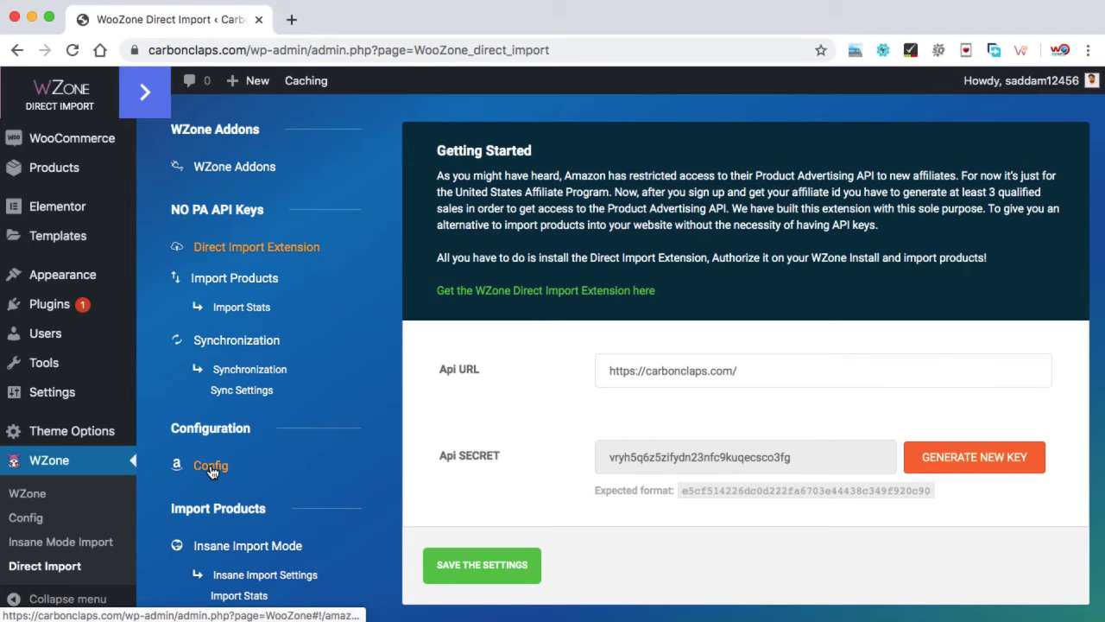
# Step: Set the Amazon location to India on the WZone Config page
pyautogui.click(210, 467)
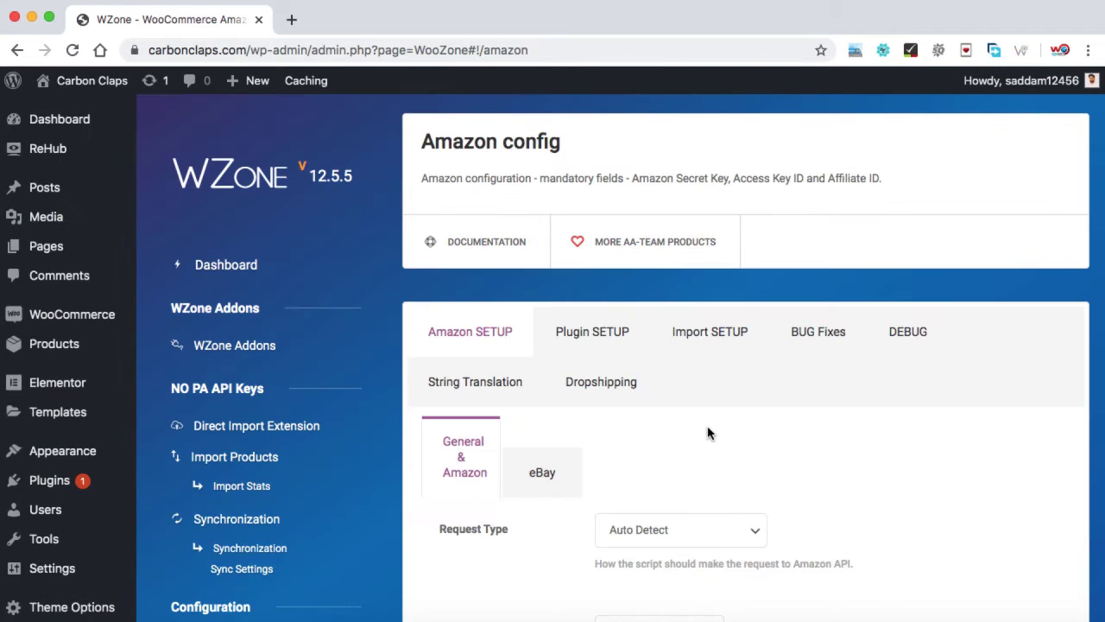
pyautogui.scroll(-2, 708, 432)
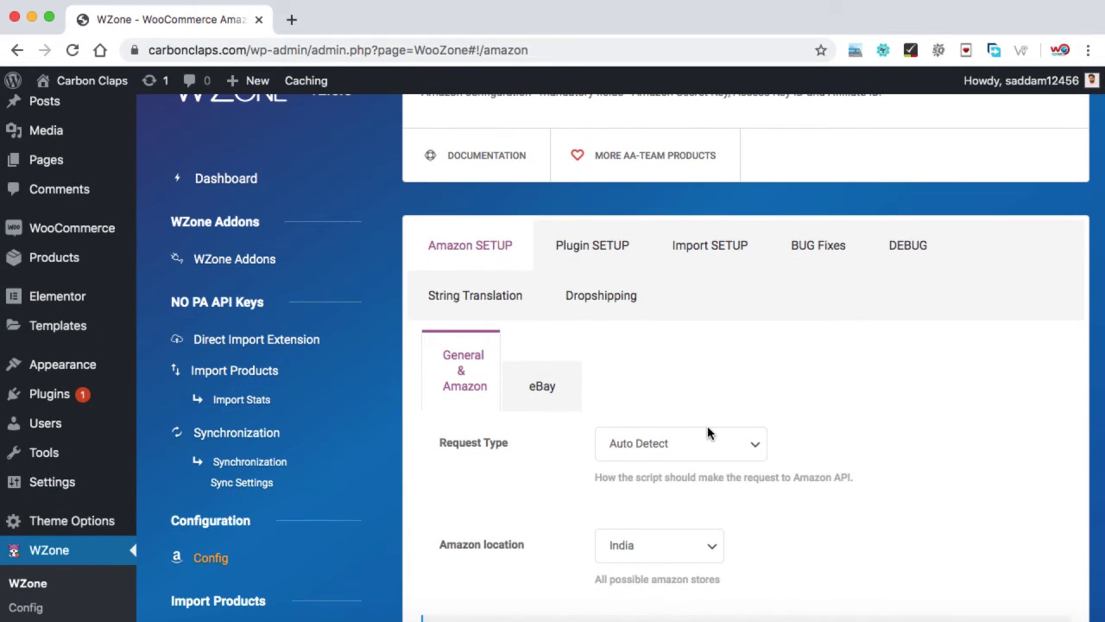
pyautogui.scroll(-2, 708, 433)
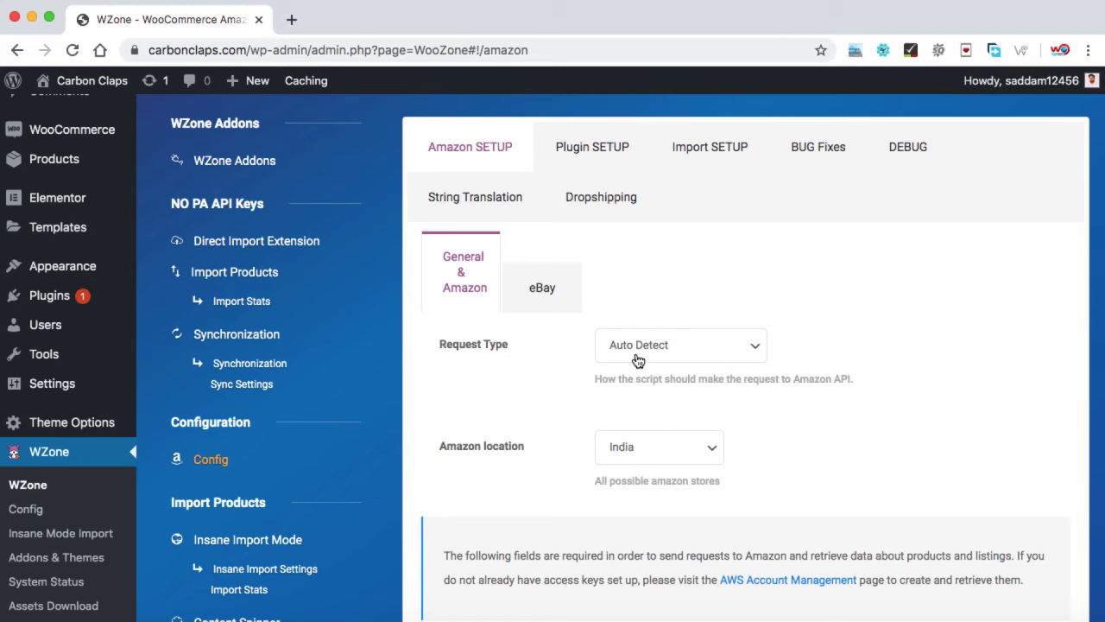
pyautogui.scroll(-2, 554, 411)
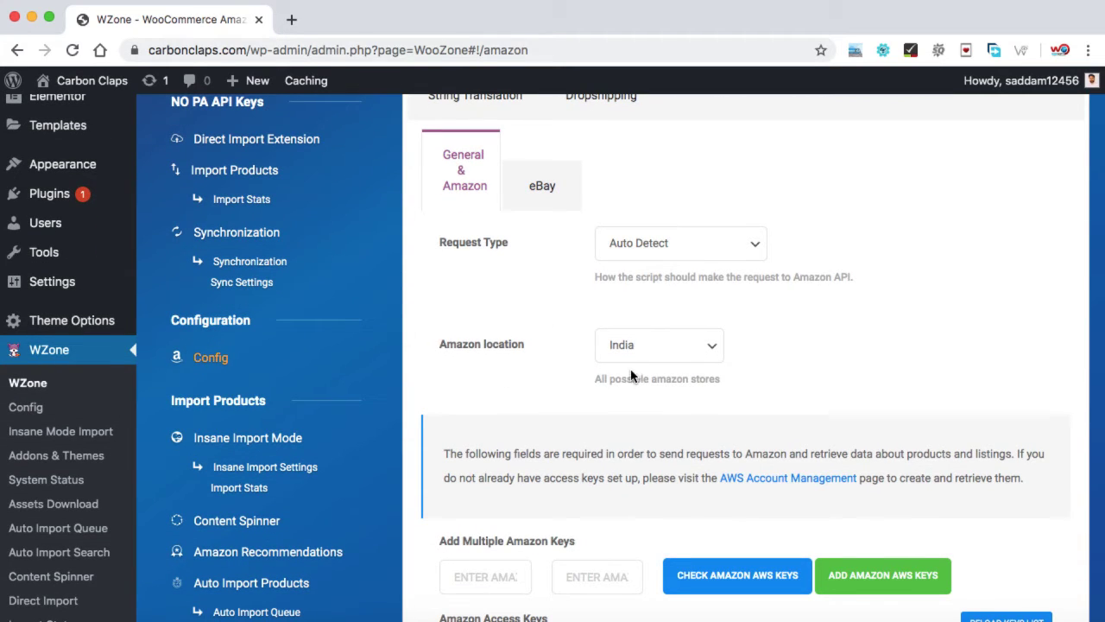
pyautogui.click(681, 352)
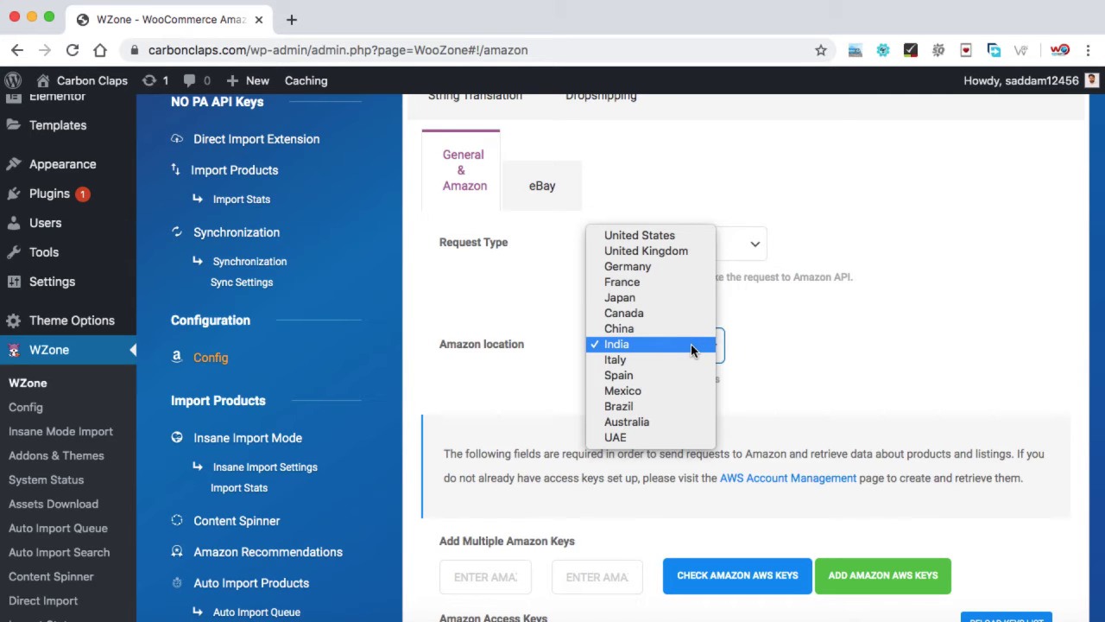
pyautogui.click(647, 343)
# Step: Choose India as the Main Affiliate ID and save the Amazon configuration settings
pyautogui.scroll(-4, 764, 347)
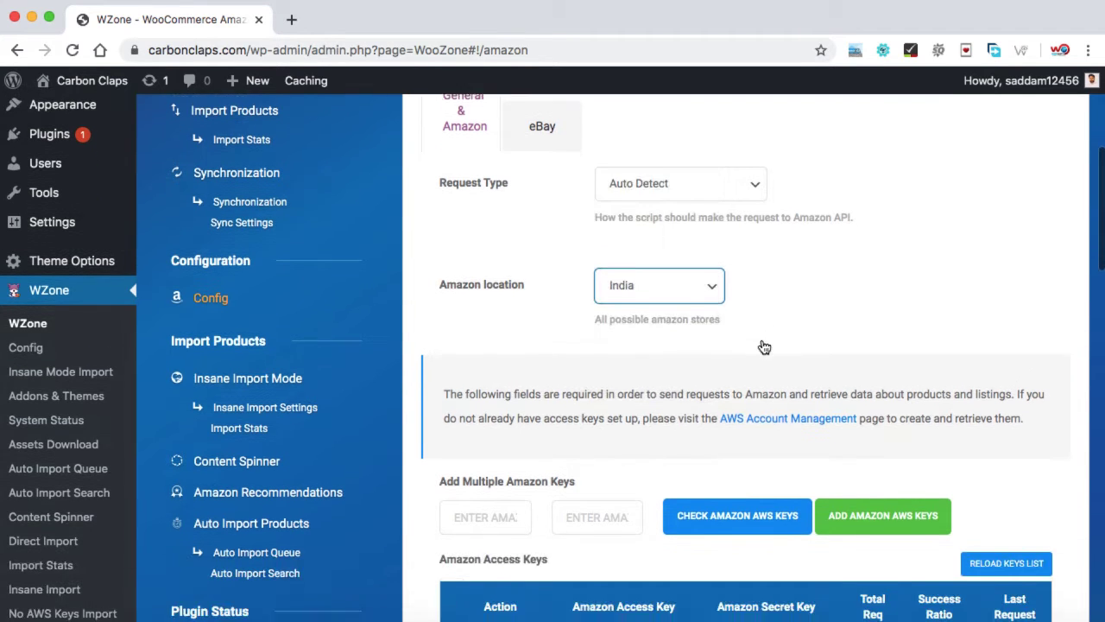
pyautogui.scroll(-3, 599, 507)
pyautogui.scroll(-5, 605, 438)
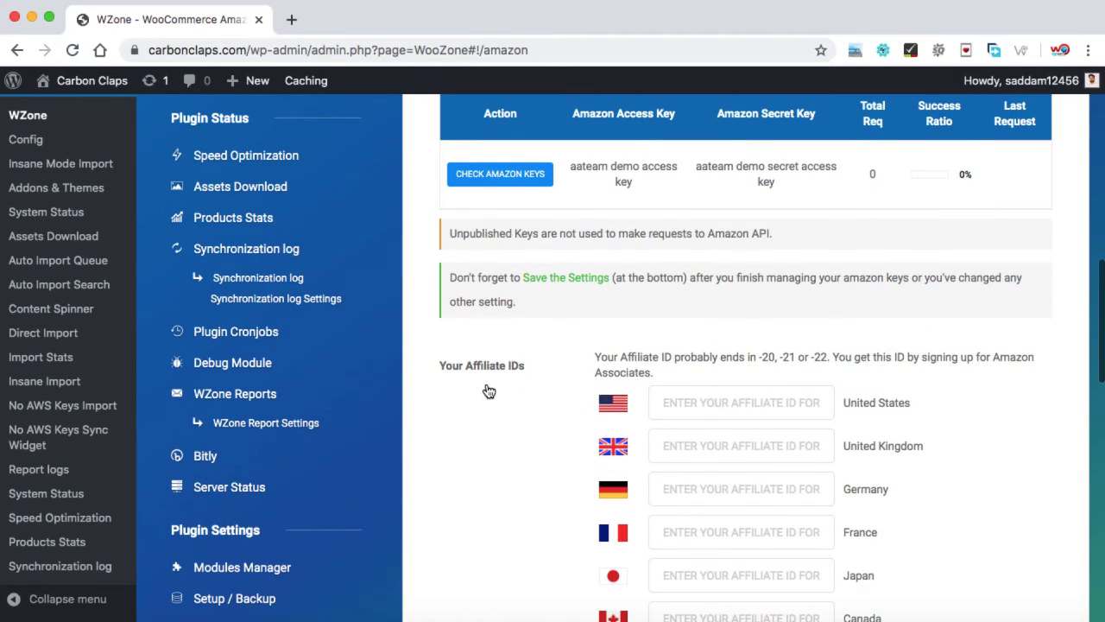
pyautogui.scroll(-6, 628, 393)
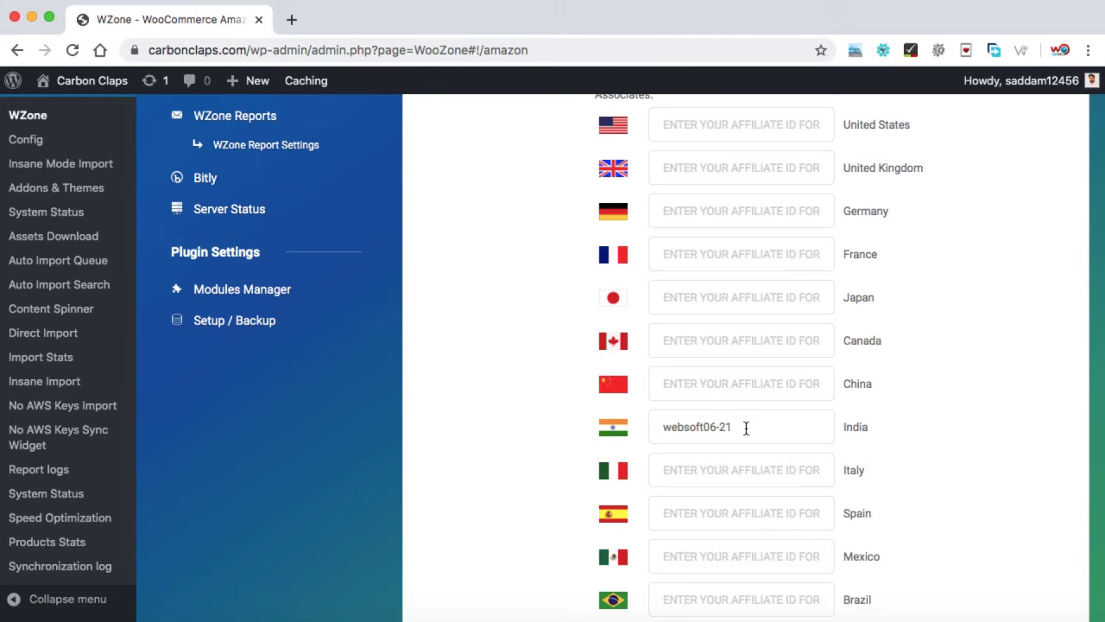
pyautogui.scroll(-8, 746, 426)
pyautogui.scroll(-4, 746, 426)
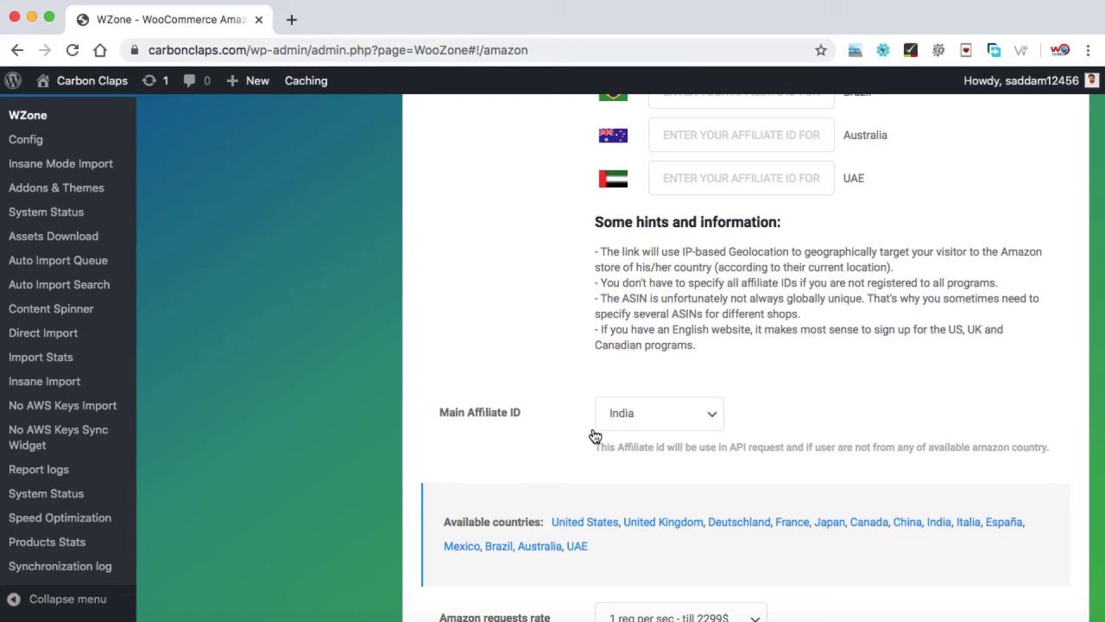
pyautogui.click(683, 423)
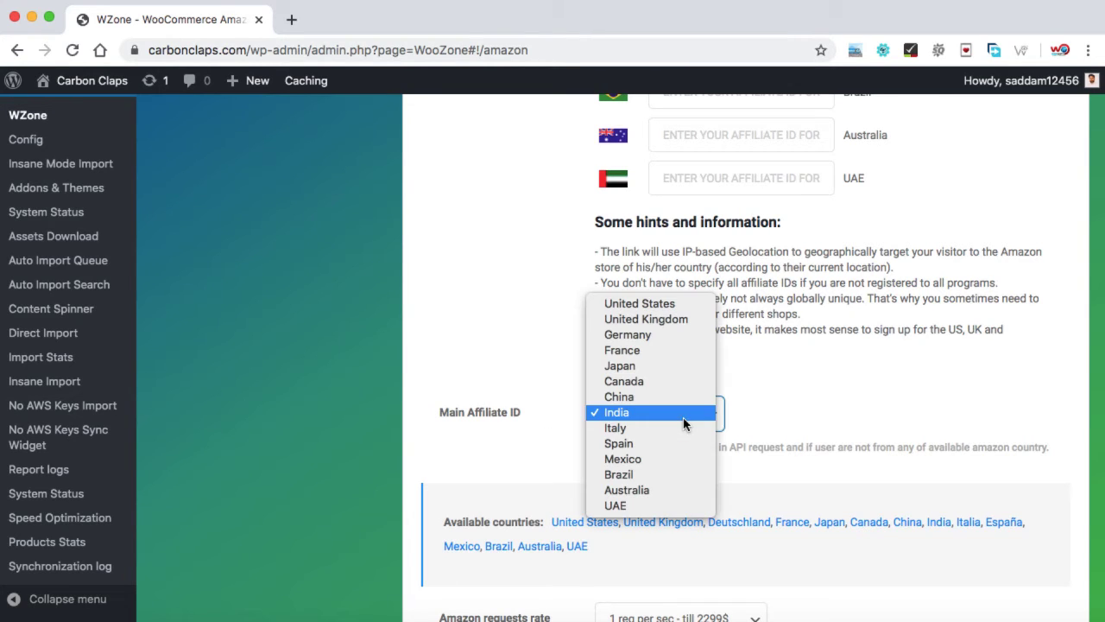
pyautogui.click(762, 423)
pyautogui.scroll(-4, 761, 423)
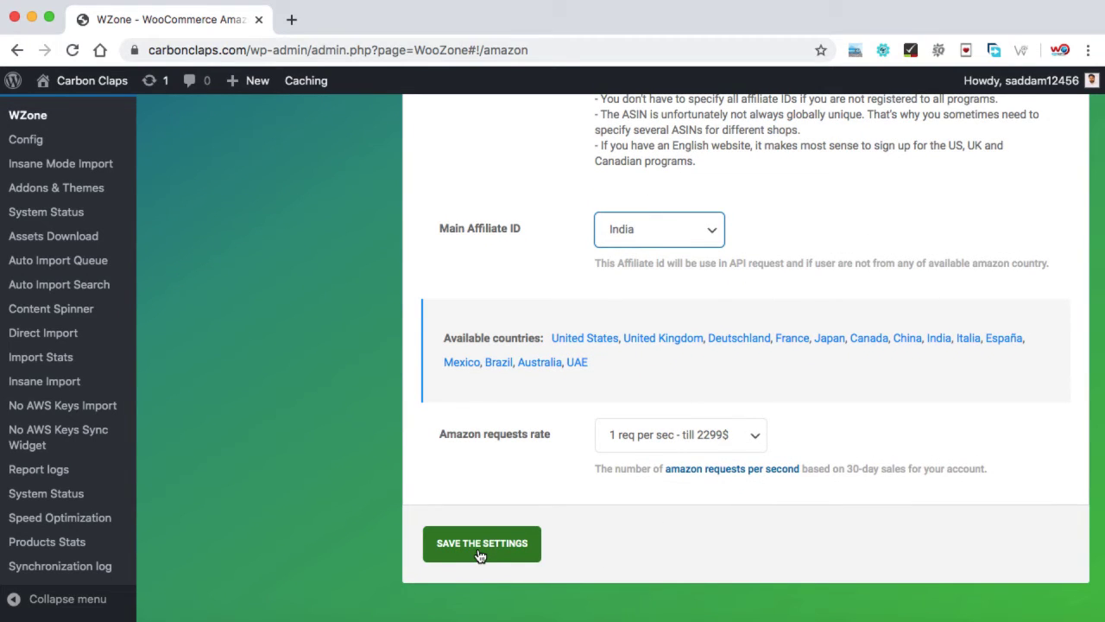
pyautogui.click(481, 555)
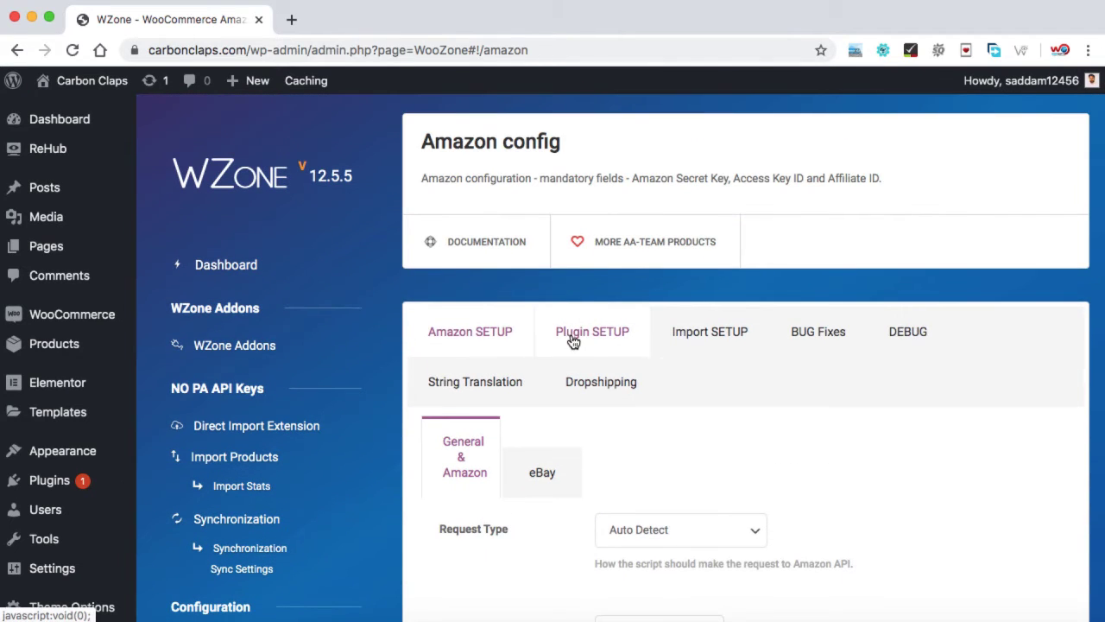
# Step: Go through the Plugin SETUP options, past Show Amazon Url as Buy Url, to the GDPR Compliance dropdown
pyautogui.click(593, 337)
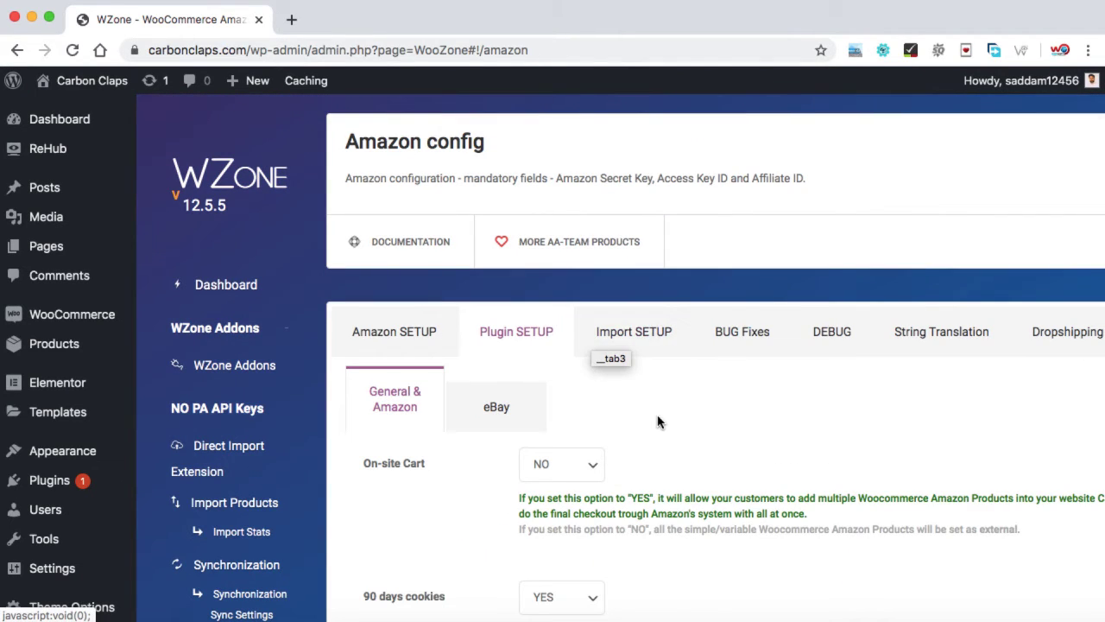
pyautogui.scroll(-2, 657, 421)
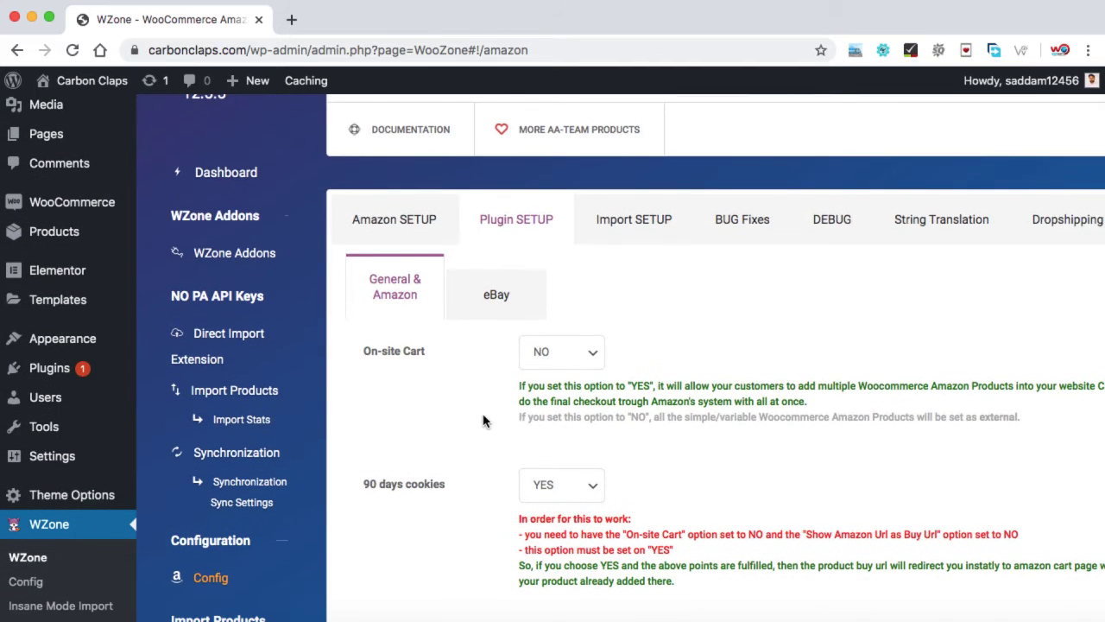
pyautogui.scroll(-1, 461, 428)
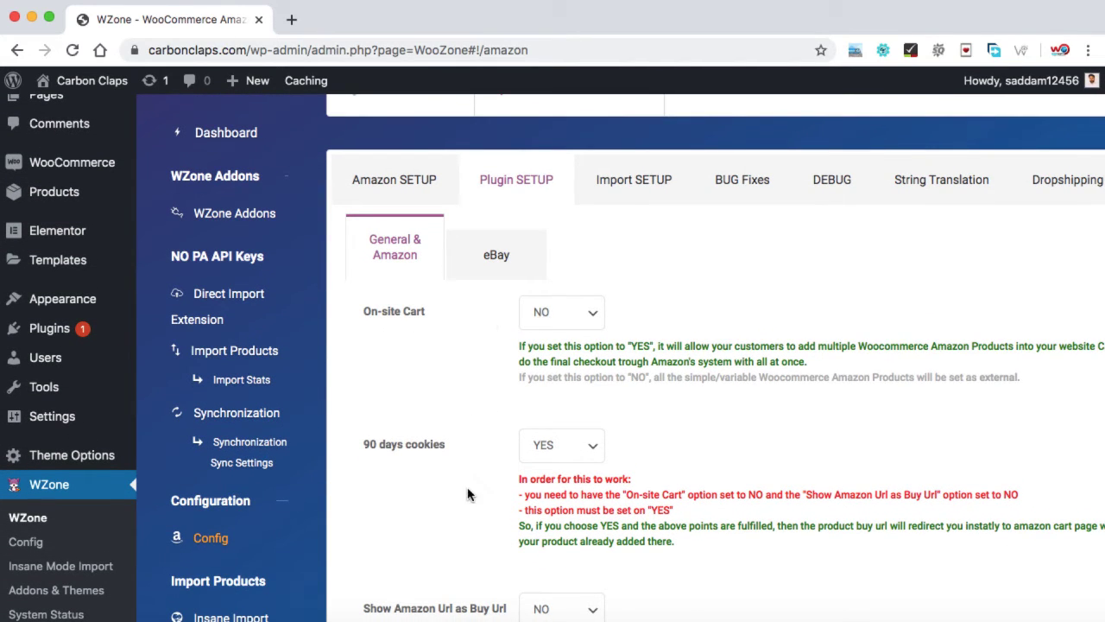
pyautogui.scroll(-2, 467, 494)
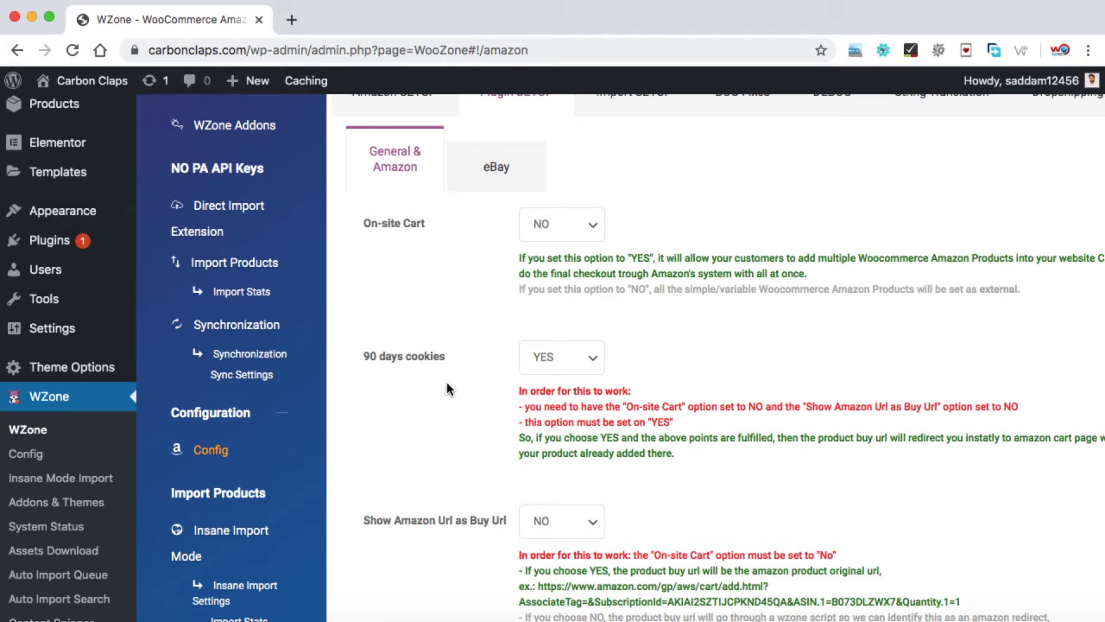
pyautogui.scroll(-4, 446, 388)
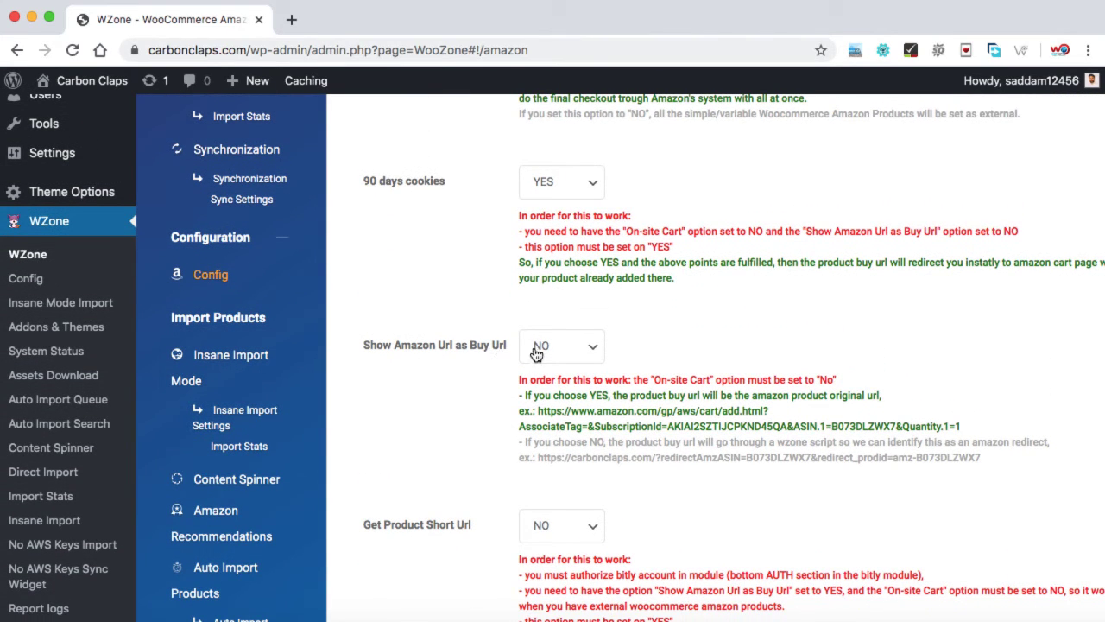
pyautogui.scroll(-4, 475, 426)
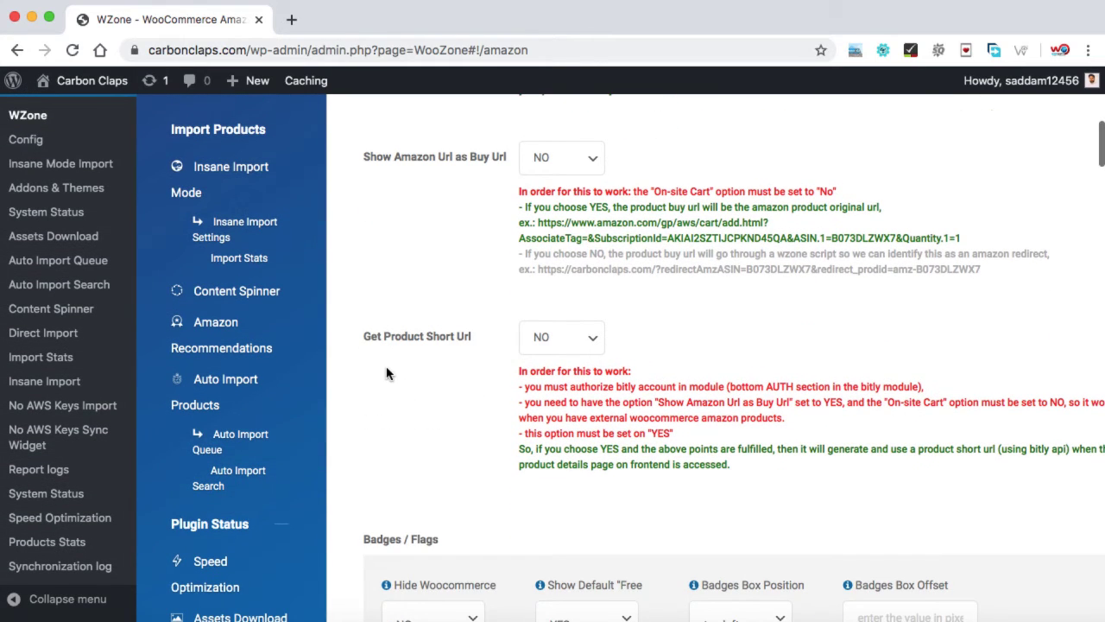
pyautogui.scroll(-5, 478, 417)
pyautogui.scroll(-9, 453, 507)
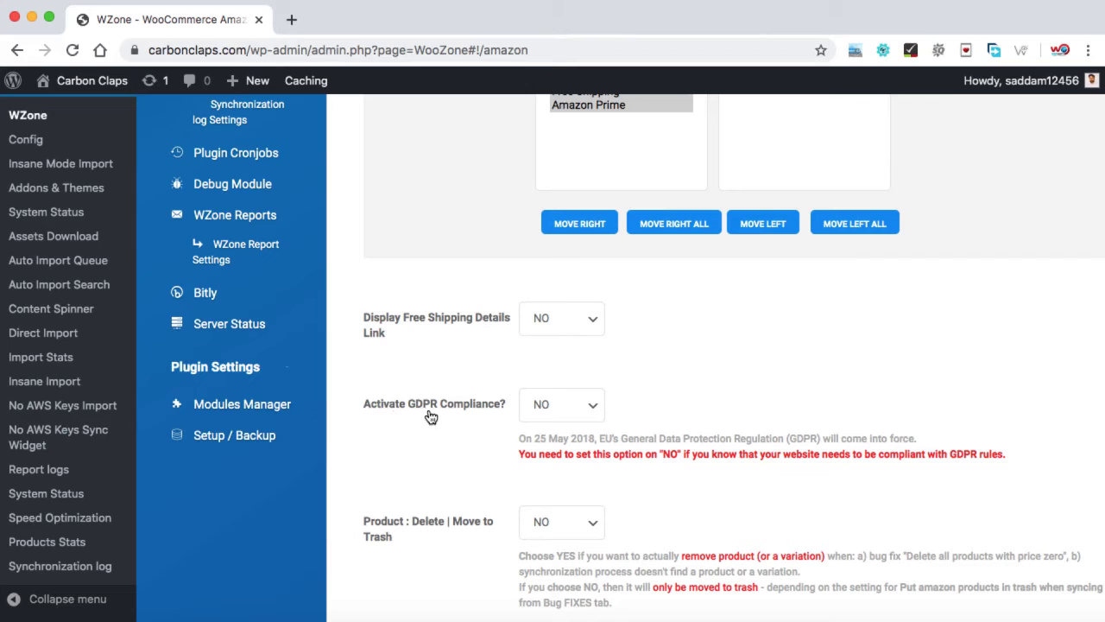
pyautogui.click(577, 408)
# Step: Leave Activate GDPR Compliance at NO and move down to the product description options
pyautogui.click(653, 407)
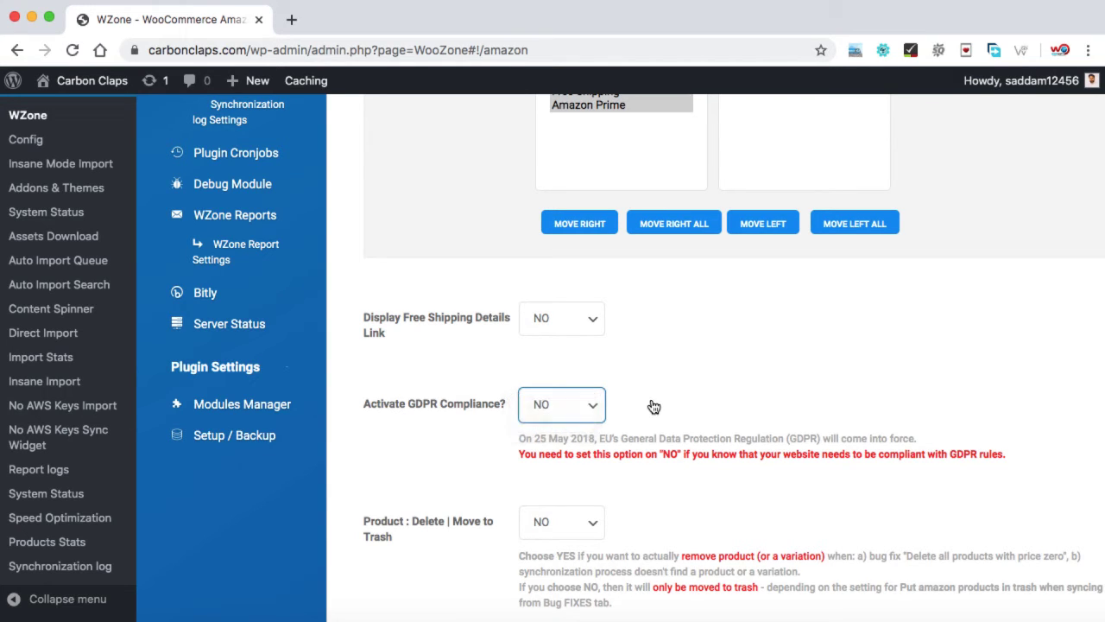
pyautogui.click(653, 406)
pyautogui.scroll(-3, 464, 467)
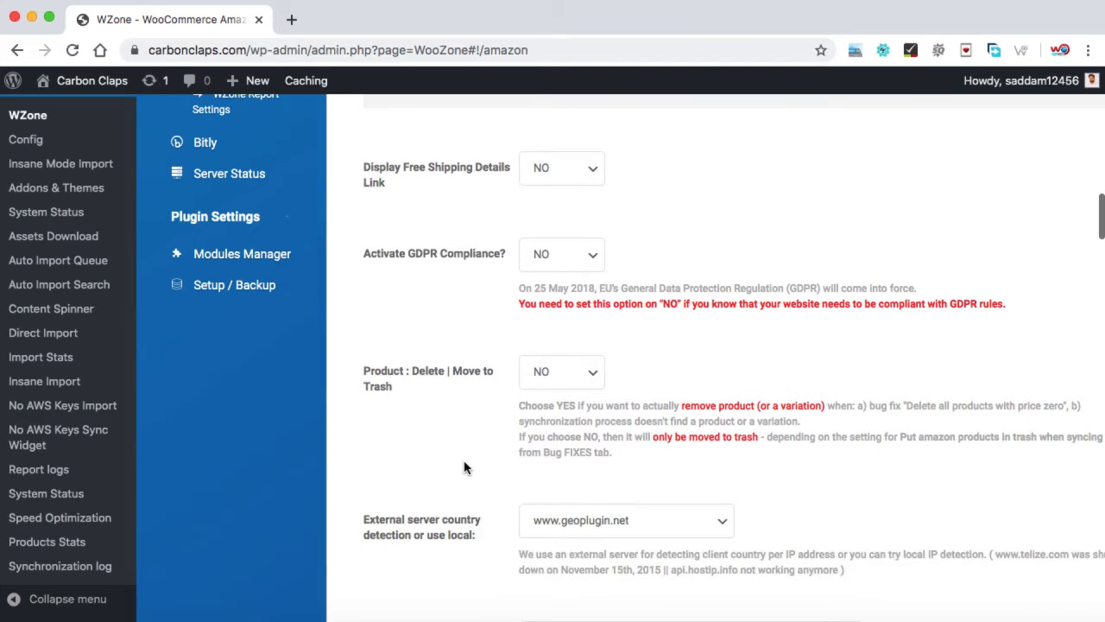
pyautogui.scroll(-2, 464, 467)
pyautogui.scroll(-4, 464, 467)
pyautogui.scroll(-2, 463, 467)
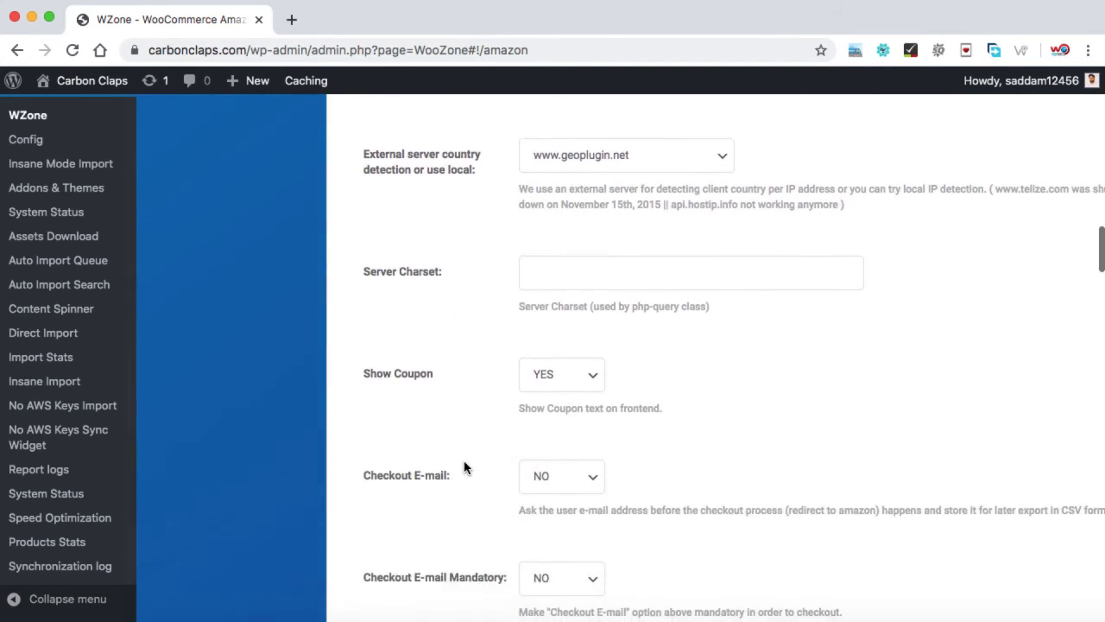
pyautogui.scroll(-1, 472, 450)
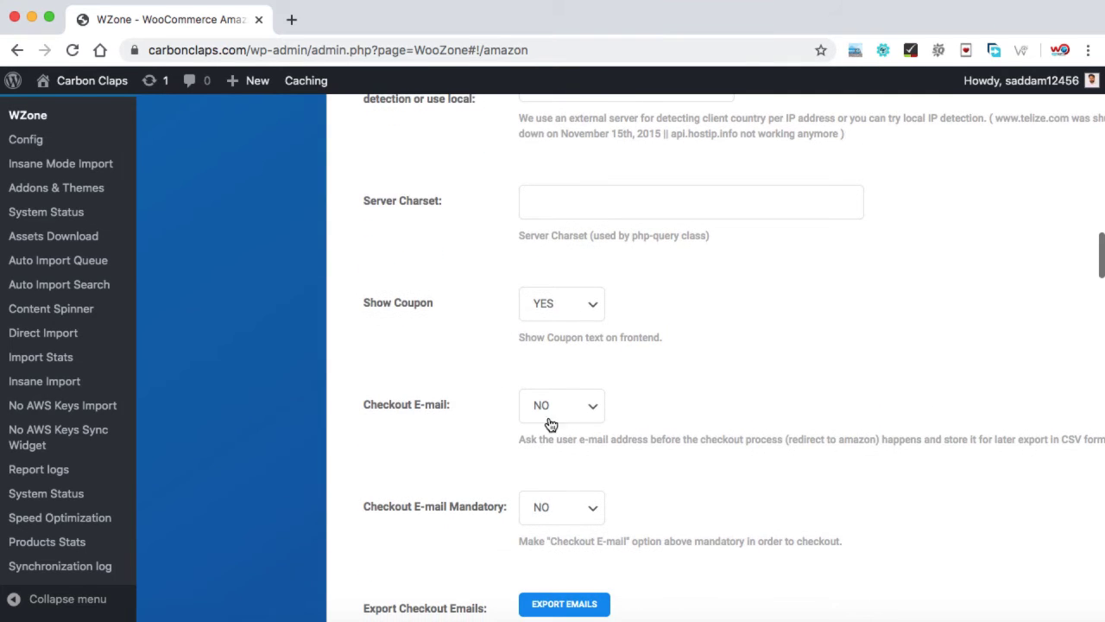
pyautogui.scroll(-1, 475, 466)
pyautogui.scroll(-6, 474, 467)
pyautogui.scroll(-2, 474, 468)
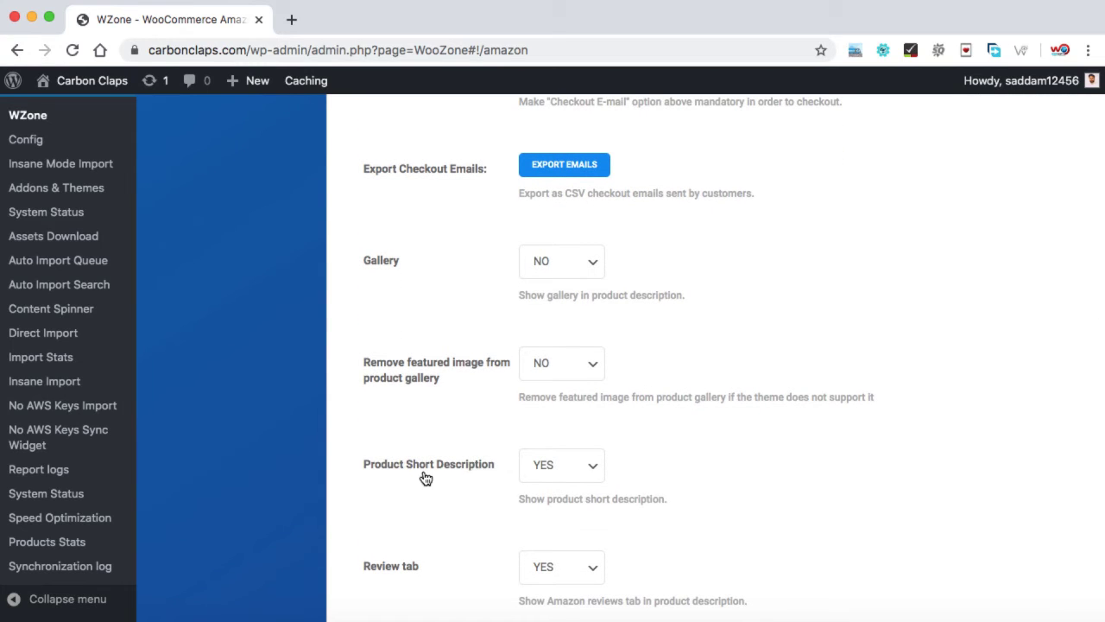
pyautogui.scroll(-2, 470, 515)
pyautogui.scroll(-1, 469, 515)
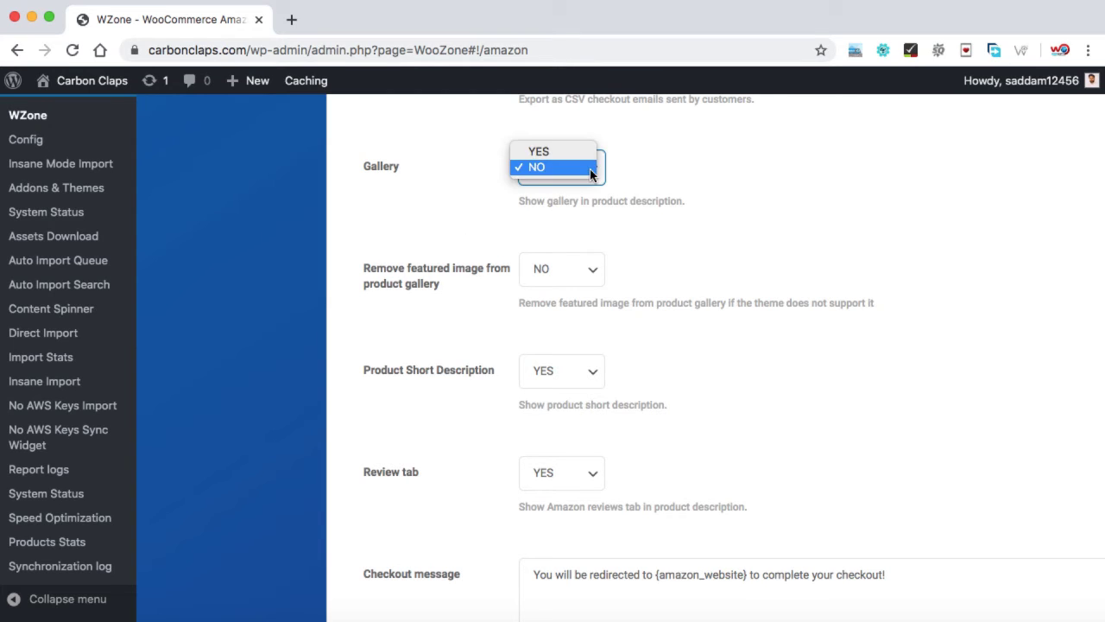
# Step: Enable the gallery in product descriptions and save the Amazon settings
pyautogui.click(552, 152)
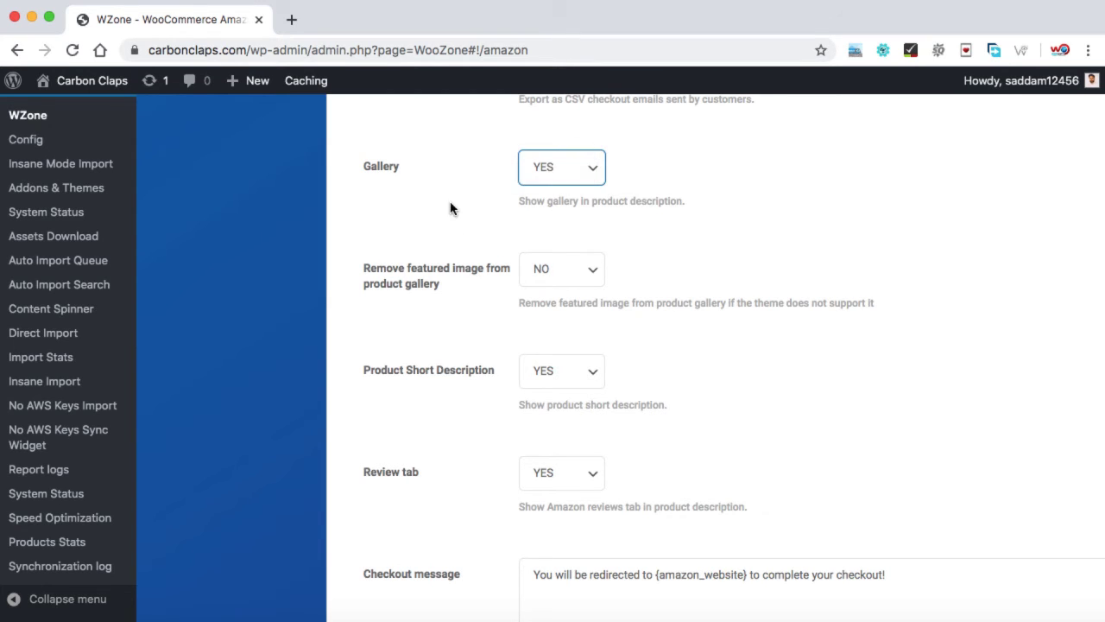
pyautogui.scroll(-10, 449, 208)
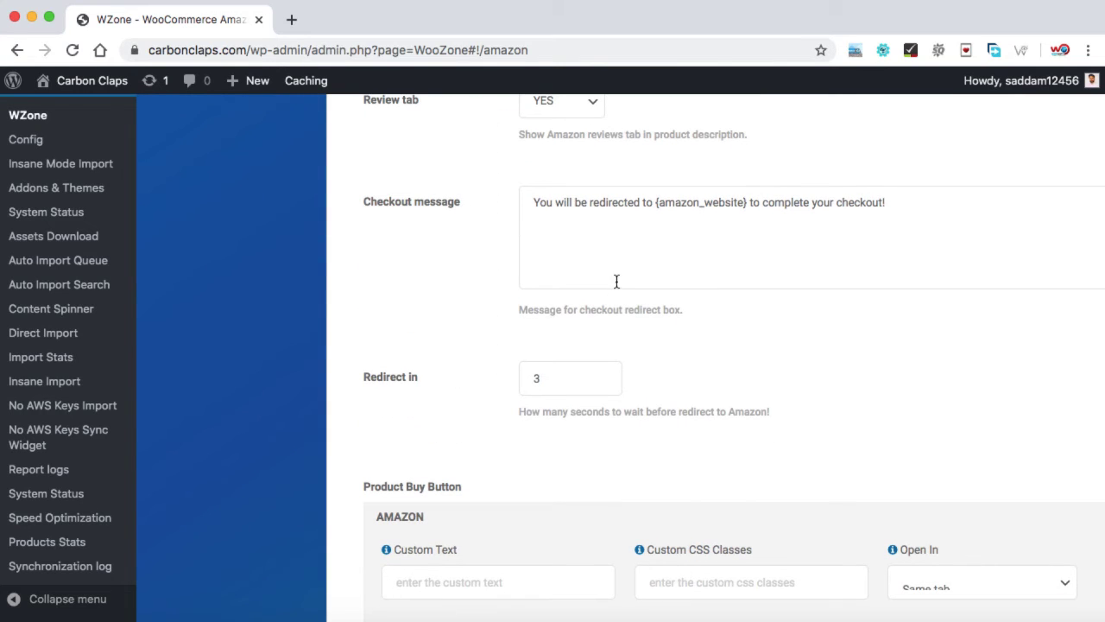
pyautogui.scroll(-11, 490, 398)
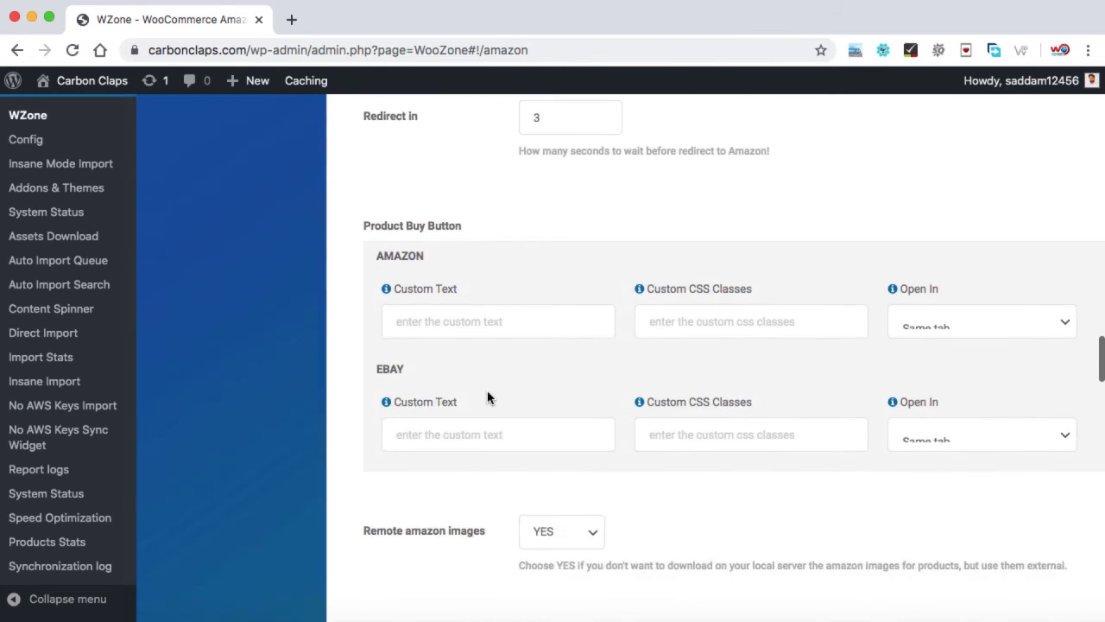
pyautogui.scroll(-10, 487, 393)
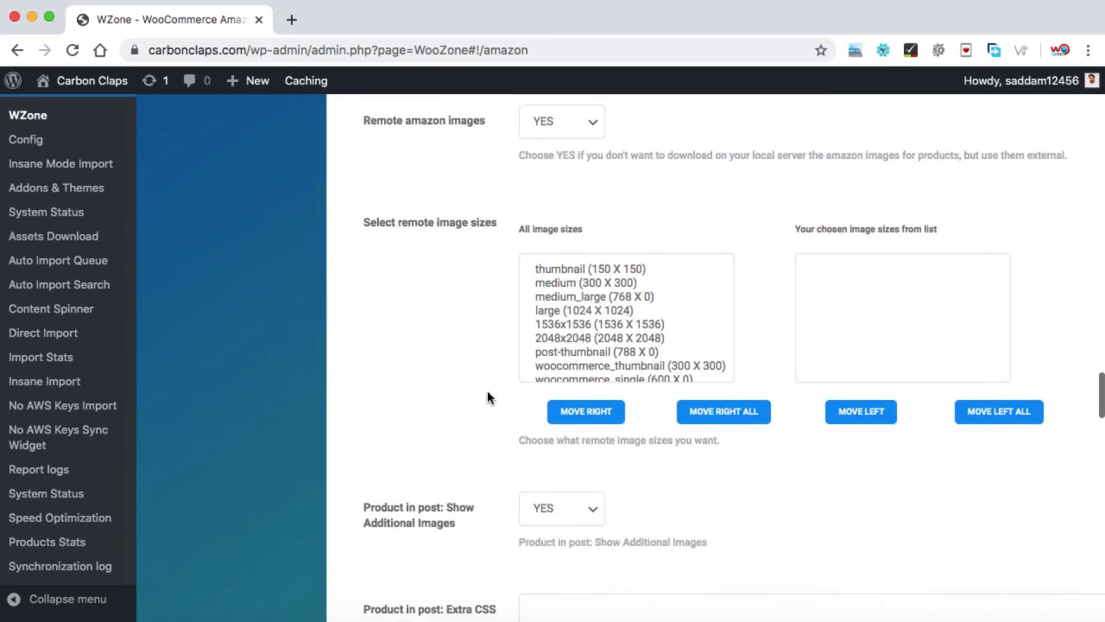
pyautogui.scroll(-3, 487, 393)
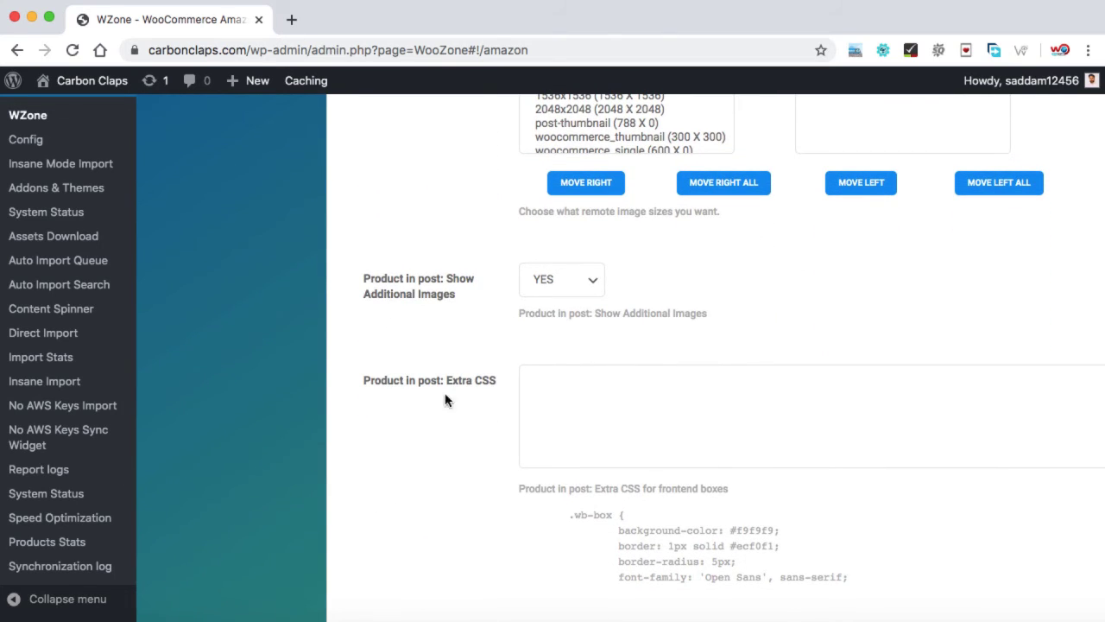
pyautogui.scroll(-4, 439, 409)
pyautogui.scroll(-8, 439, 411)
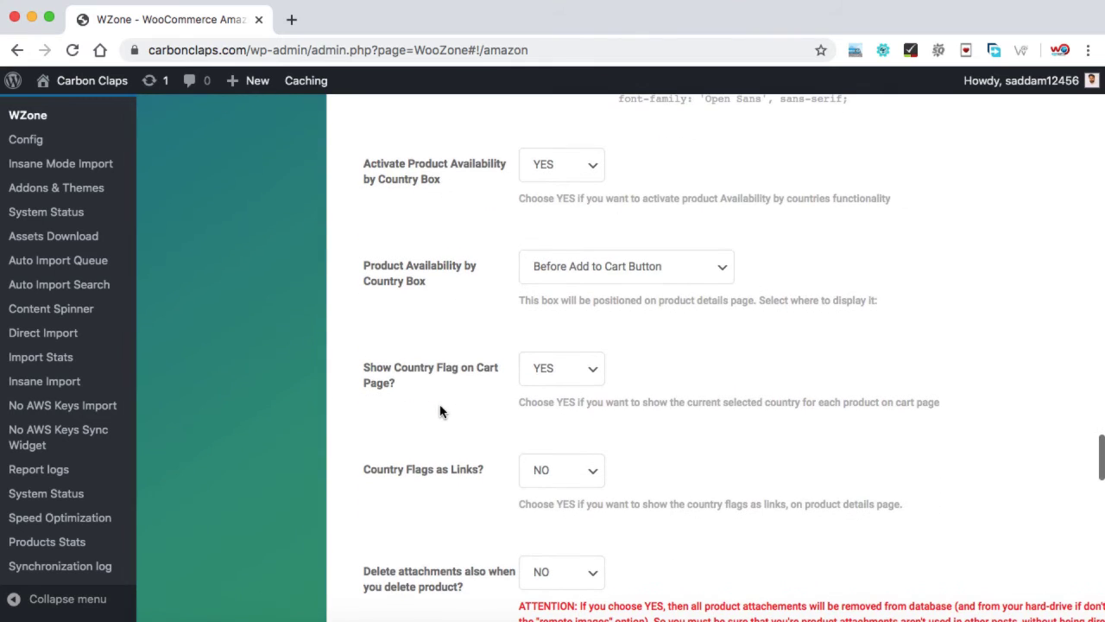
pyautogui.scroll(-7, 439, 410)
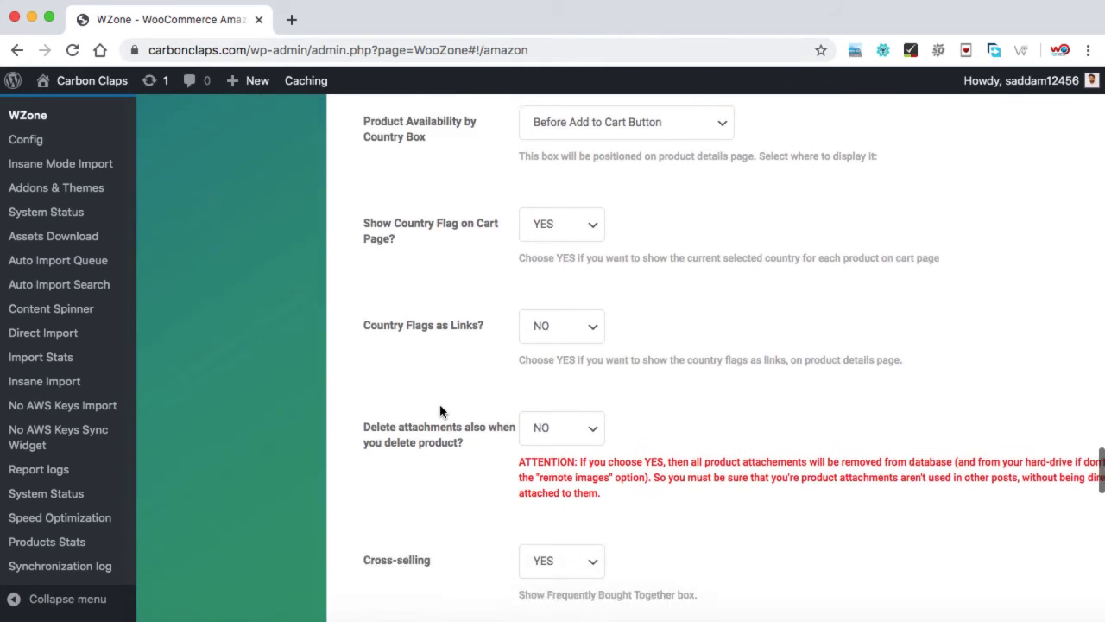
pyautogui.scroll(-1, 439, 410)
pyautogui.scroll(-10, 440, 411)
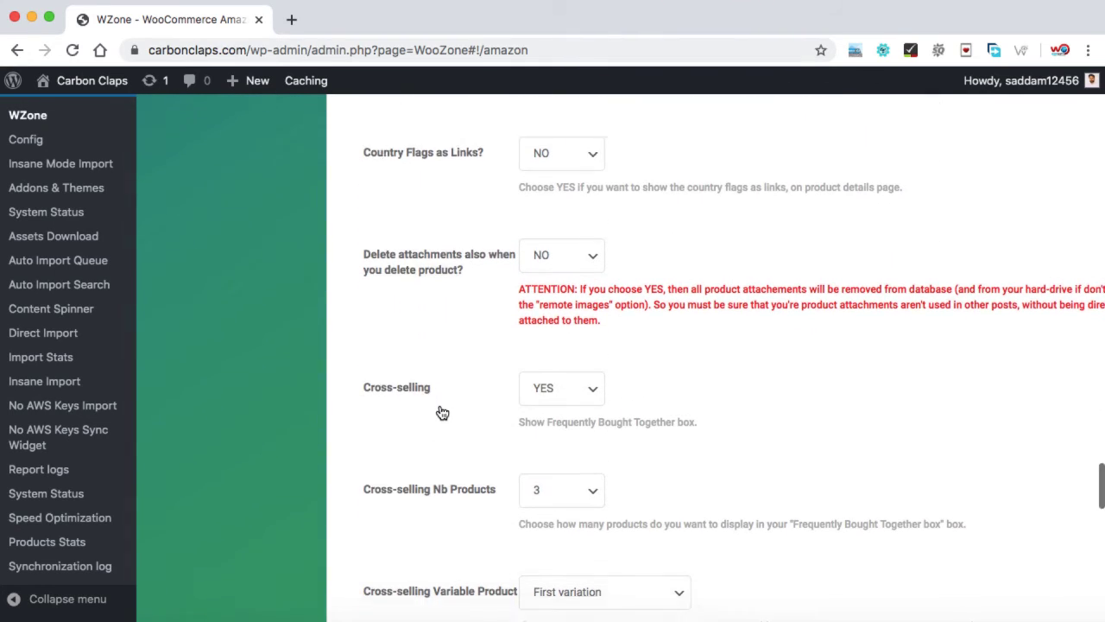
pyautogui.scroll(-18, 439, 410)
pyautogui.click(409, 464)
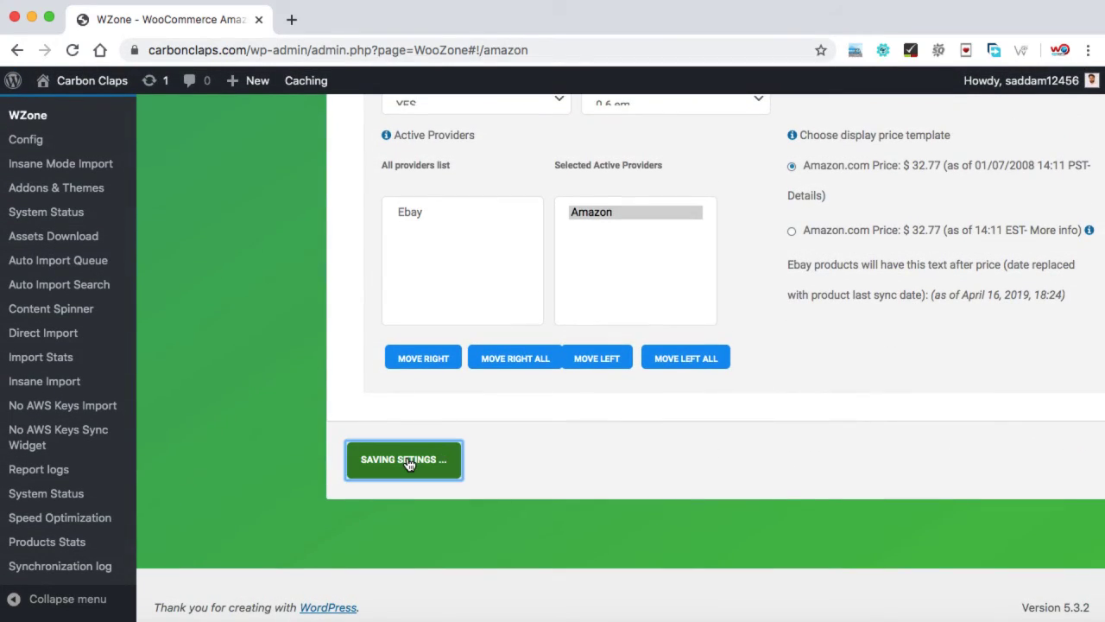
# Step: Load amazon.in in a new browser tab
pyautogui.click(291, 18)
pyautogui.write('ami')
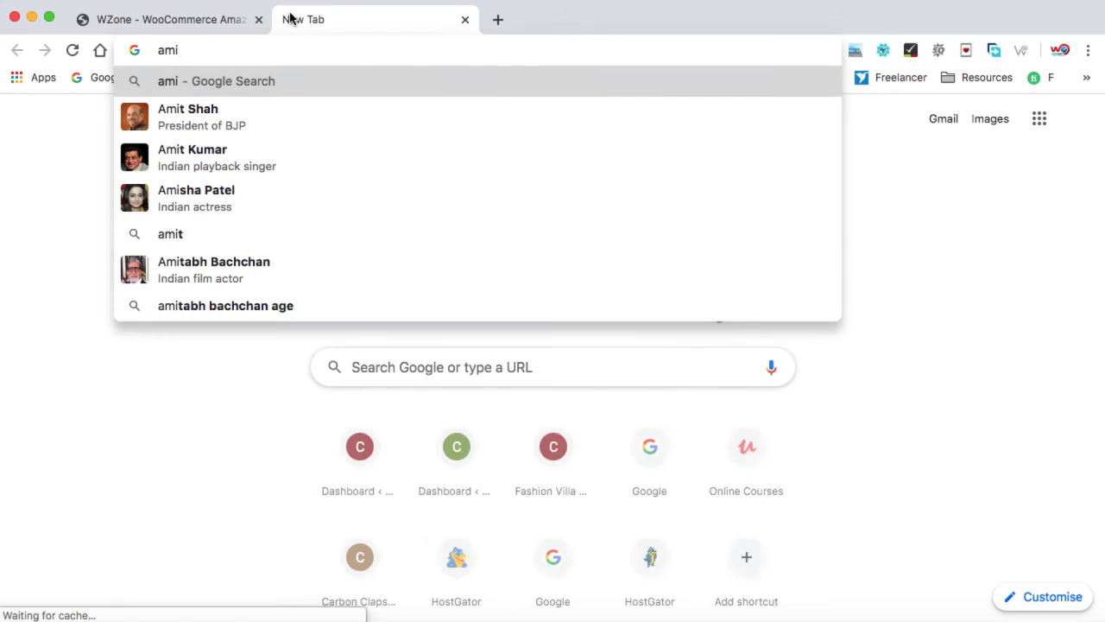
pyautogui.press('BackSpace')
pyautogui.write('a')
pyautogui.press('Return')
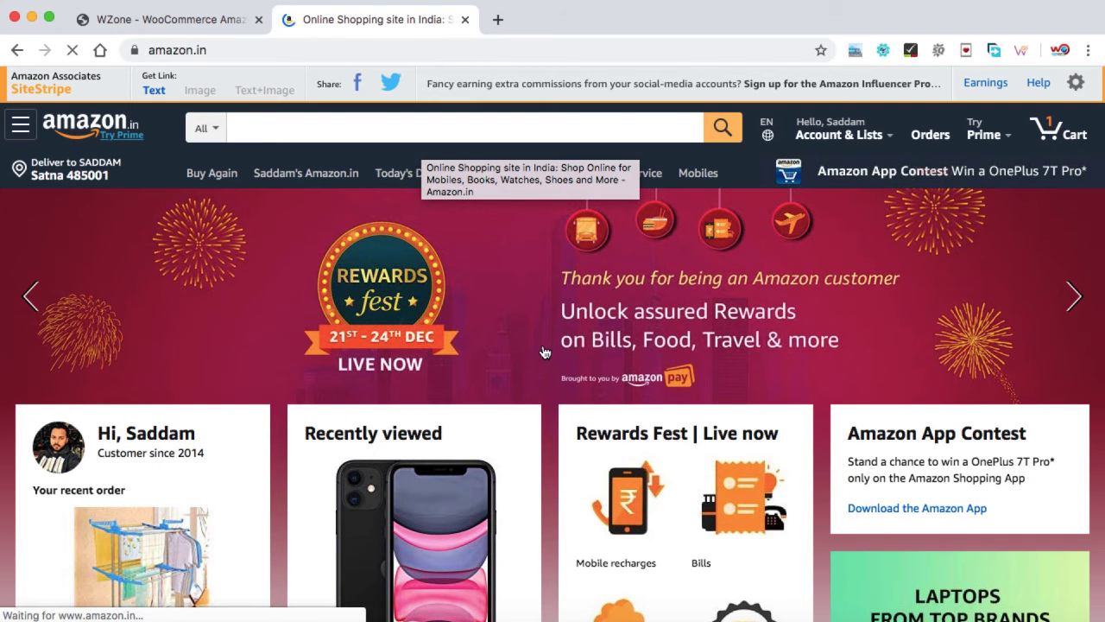
# Step: Open the OnePlus 7T phone listed under 'Related to items you've viewed'
pyautogui.scroll(-5, 544, 360)
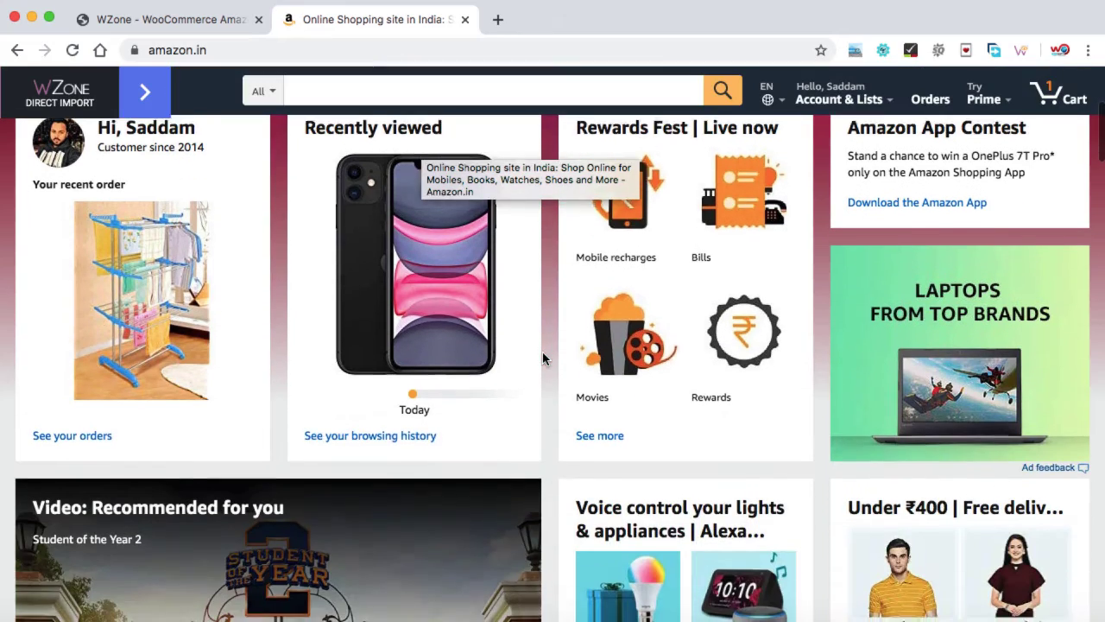
pyautogui.scroll(-3, 542, 352)
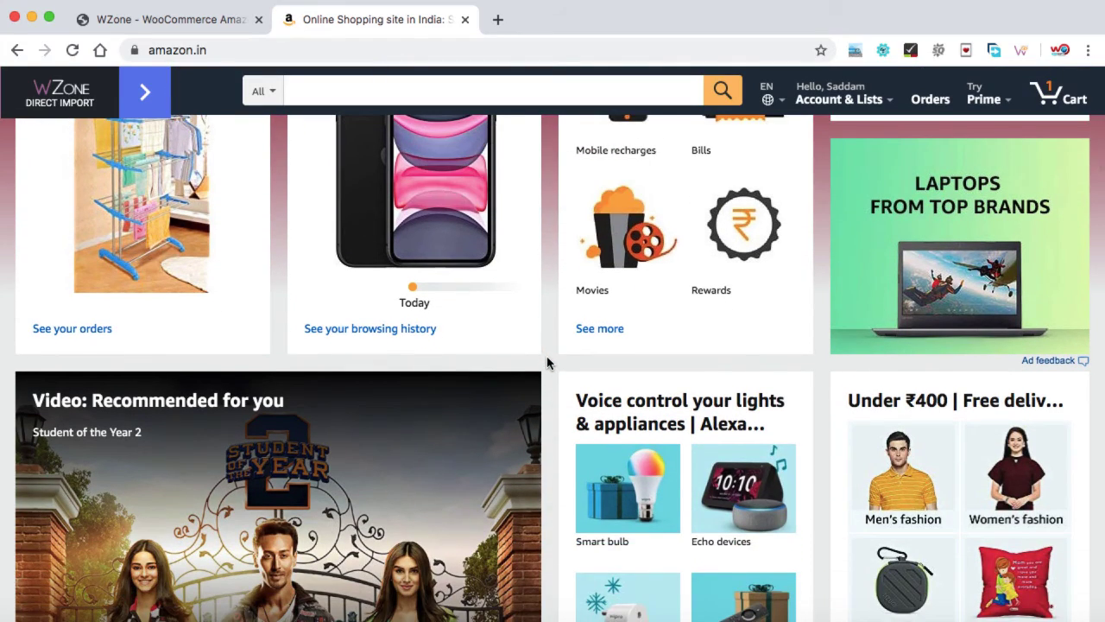
pyautogui.scroll(-10, 547, 363)
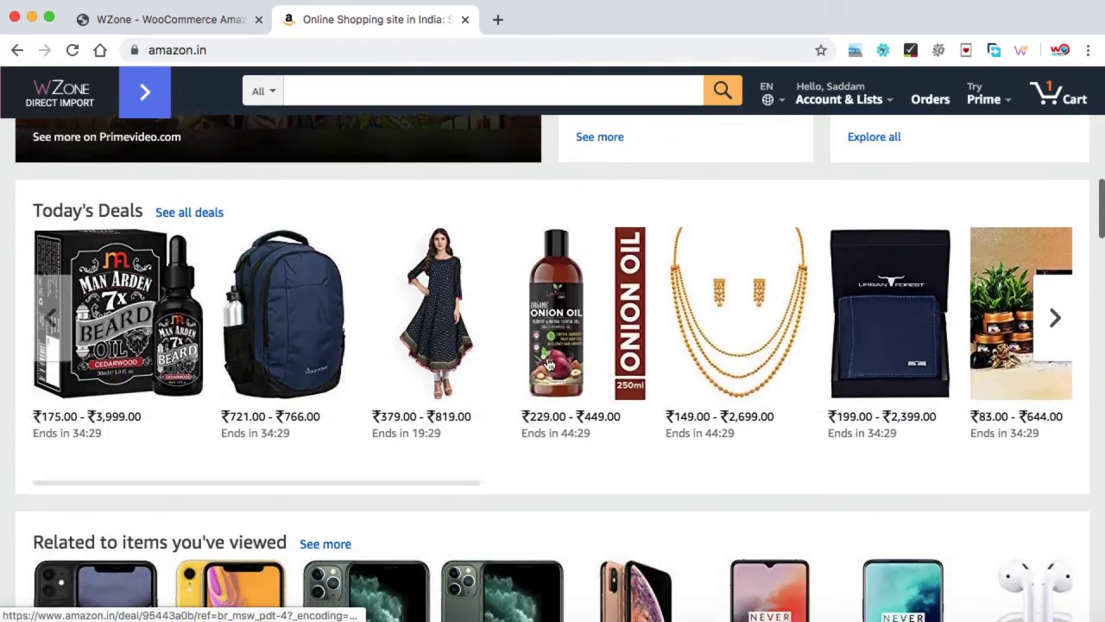
pyautogui.scroll(-7, 547, 362)
pyautogui.scroll(6, 547, 363)
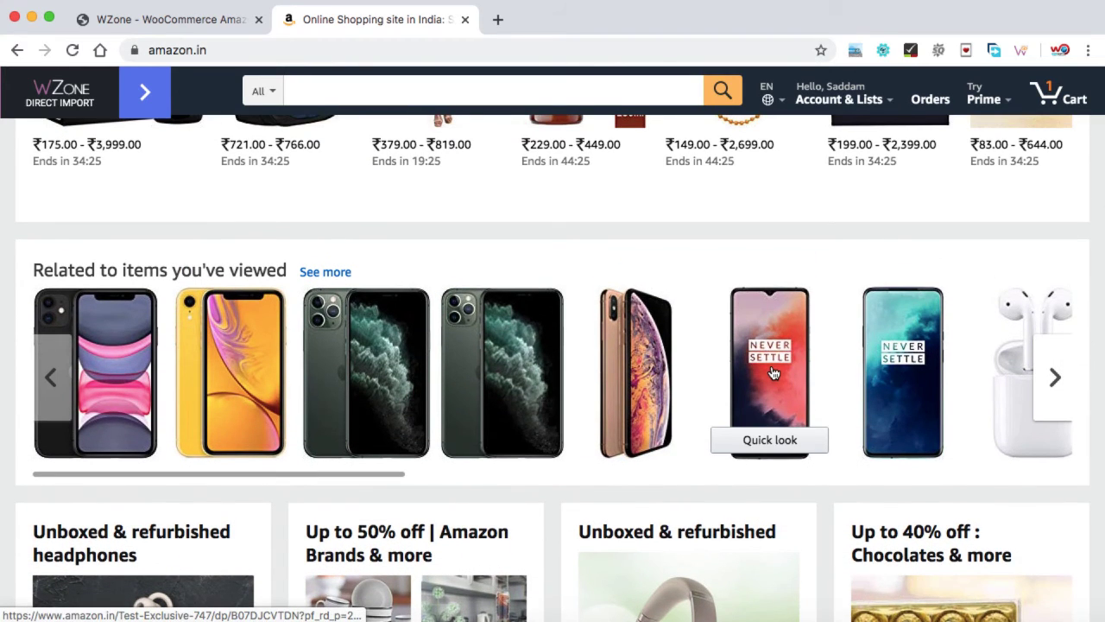
pyautogui.click(774, 373)
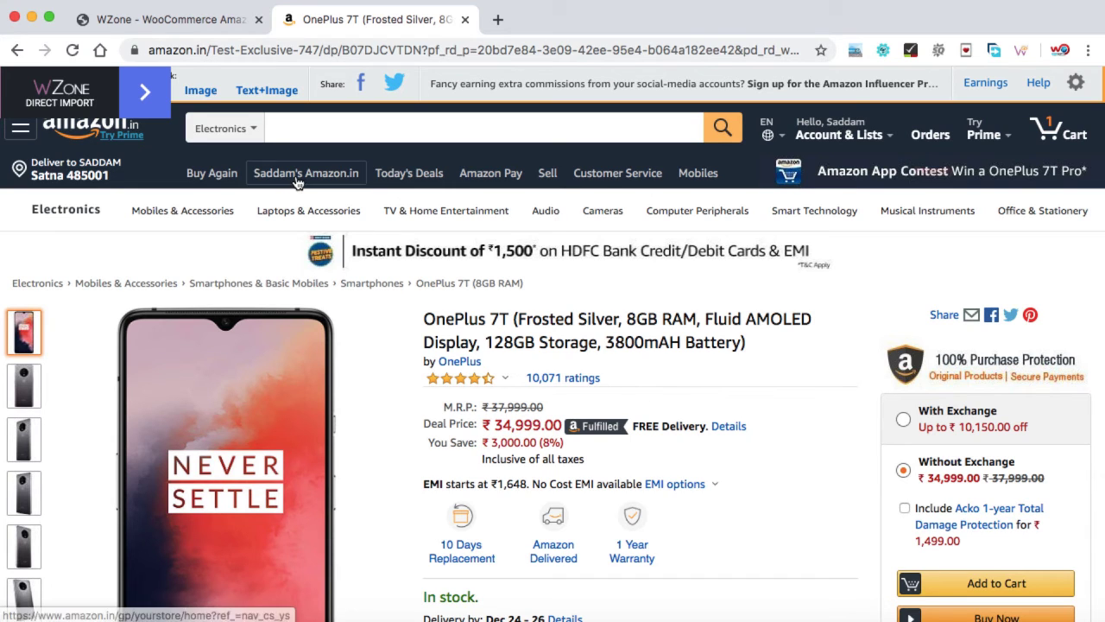
# Step: Import the OnePlus 7T into the store using WZone Direct Import's upload-to-cloud button
pyautogui.click(148, 95)
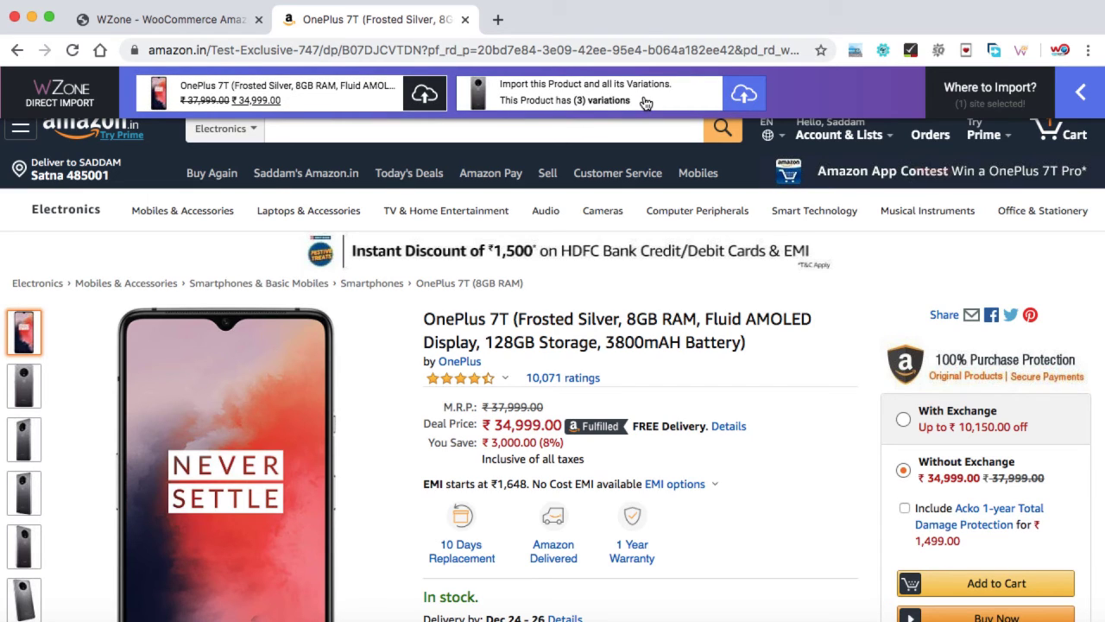
pyautogui.click(422, 97)
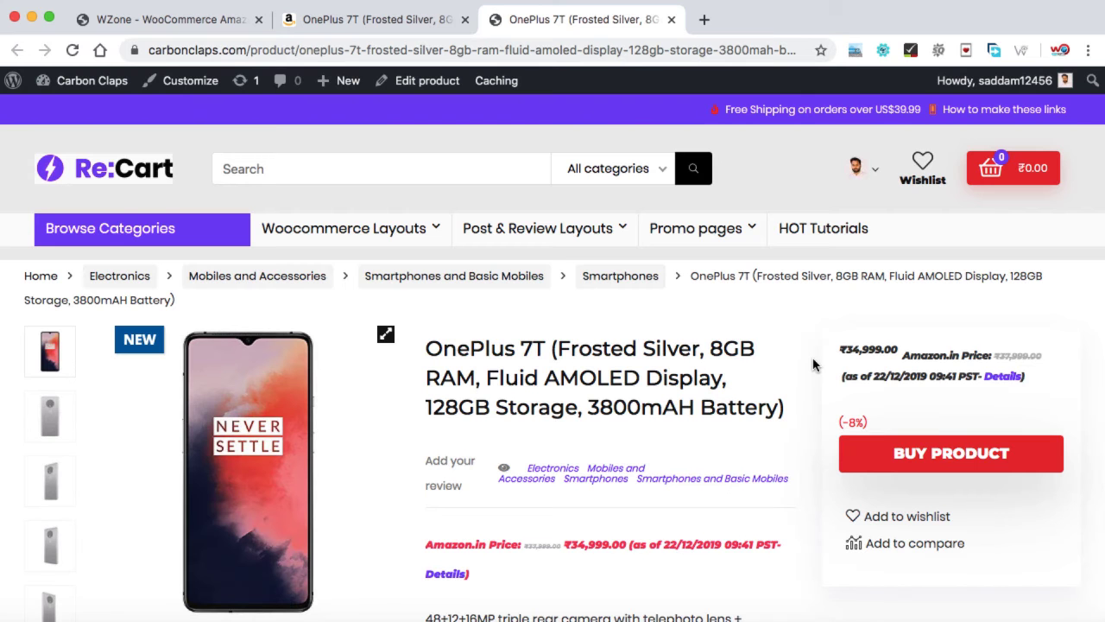
# Step: Look over the newly imported OnePlus 7T product page on the Carbon Claps store
pyautogui.scroll(-5, 813, 365)
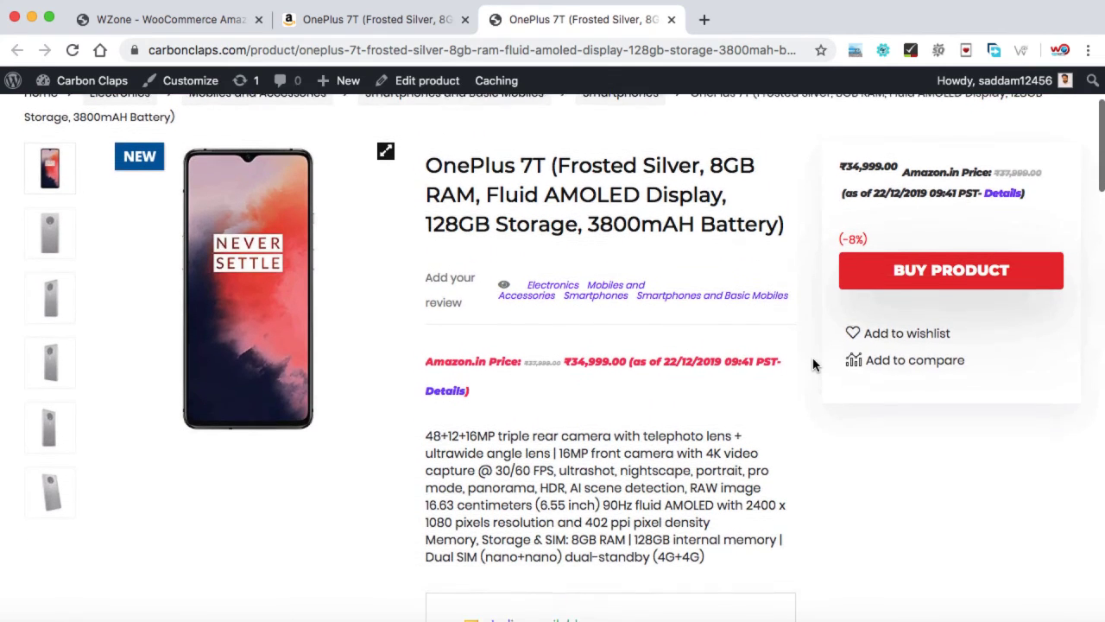
pyautogui.scroll(-2, 812, 365)
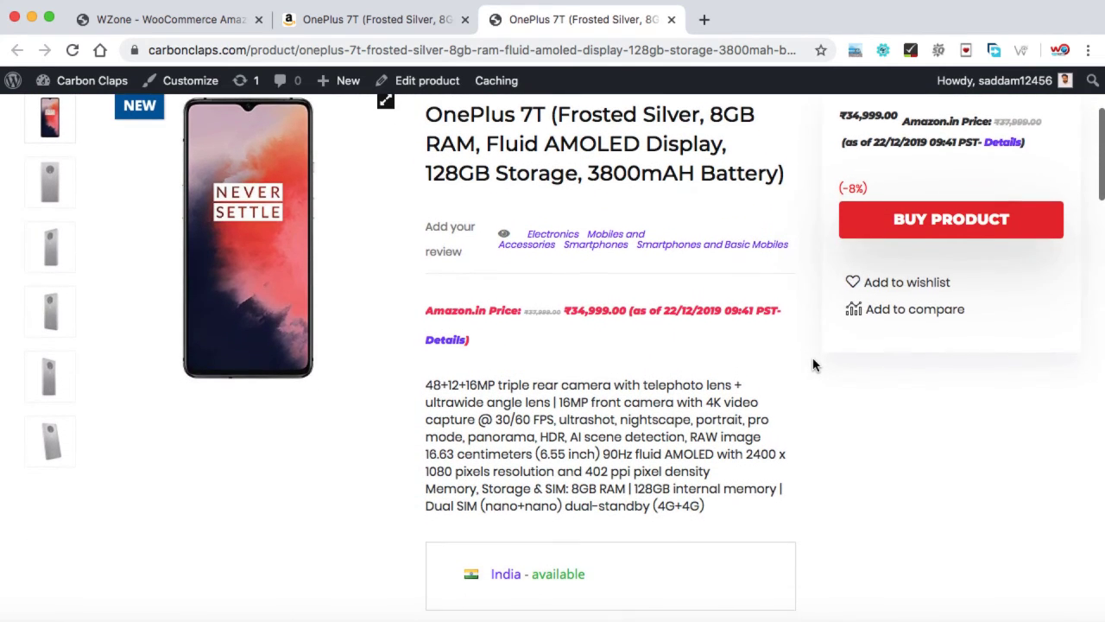
pyautogui.scroll(3, 812, 366)
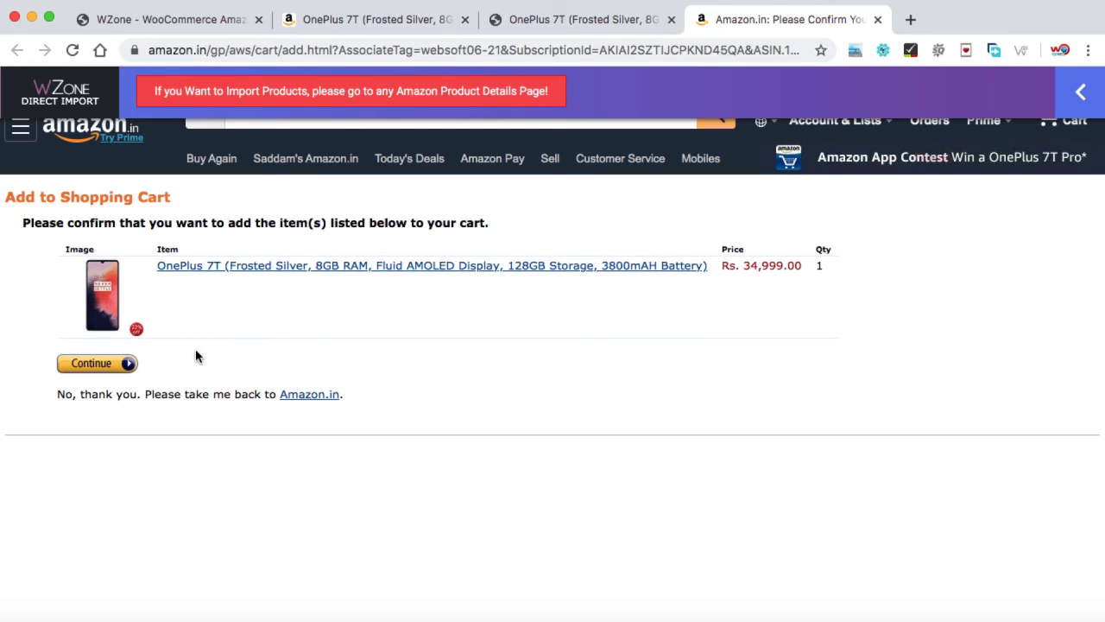
# Step: Return to the Carbon Claps tab and review the six-image gallery, Brand: OnePlus specification and reviews
pyautogui.click(589, 21)
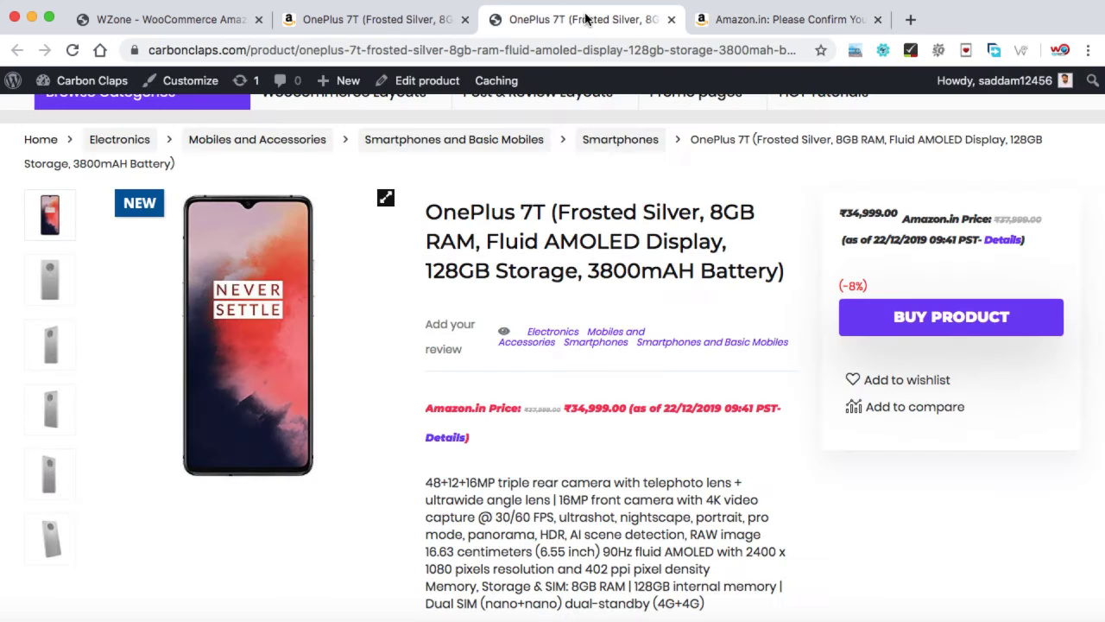
pyautogui.scroll(-3, 604, 315)
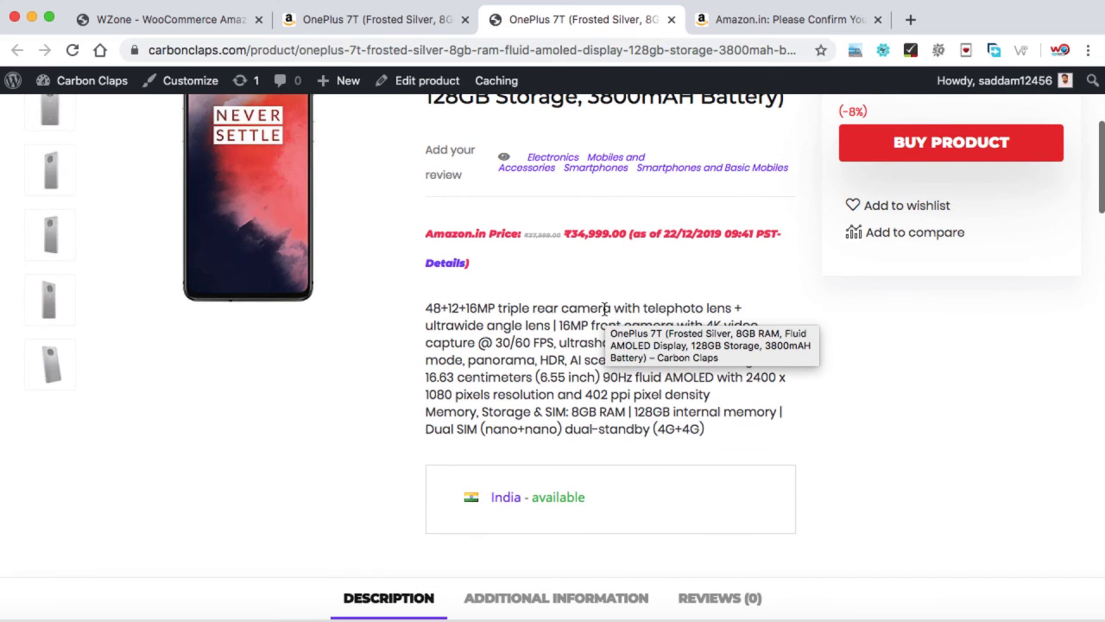
pyautogui.scroll(-5, 563, 346)
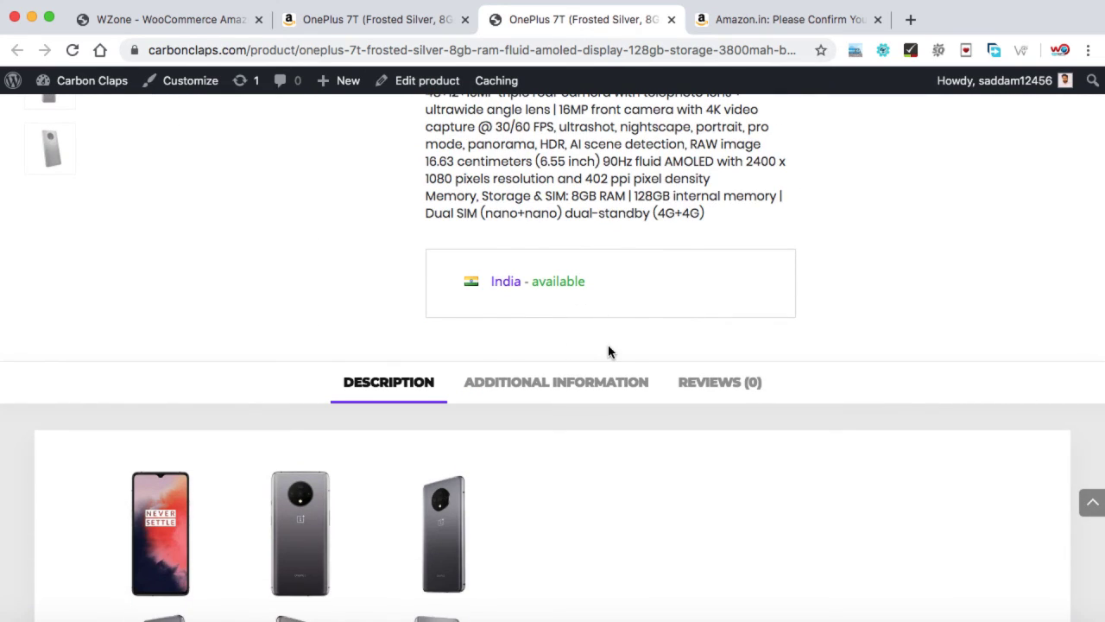
pyautogui.scroll(-5, 610, 351)
pyautogui.scroll(-1, 556, 403)
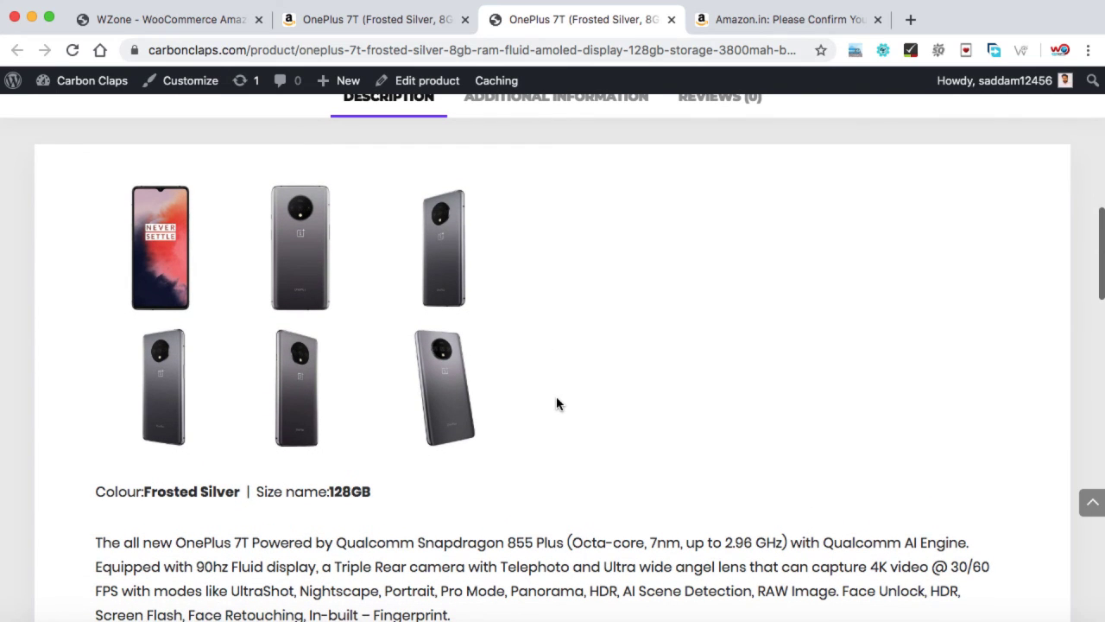
pyautogui.scroll(-5, 556, 403)
pyautogui.scroll(-10, 556, 403)
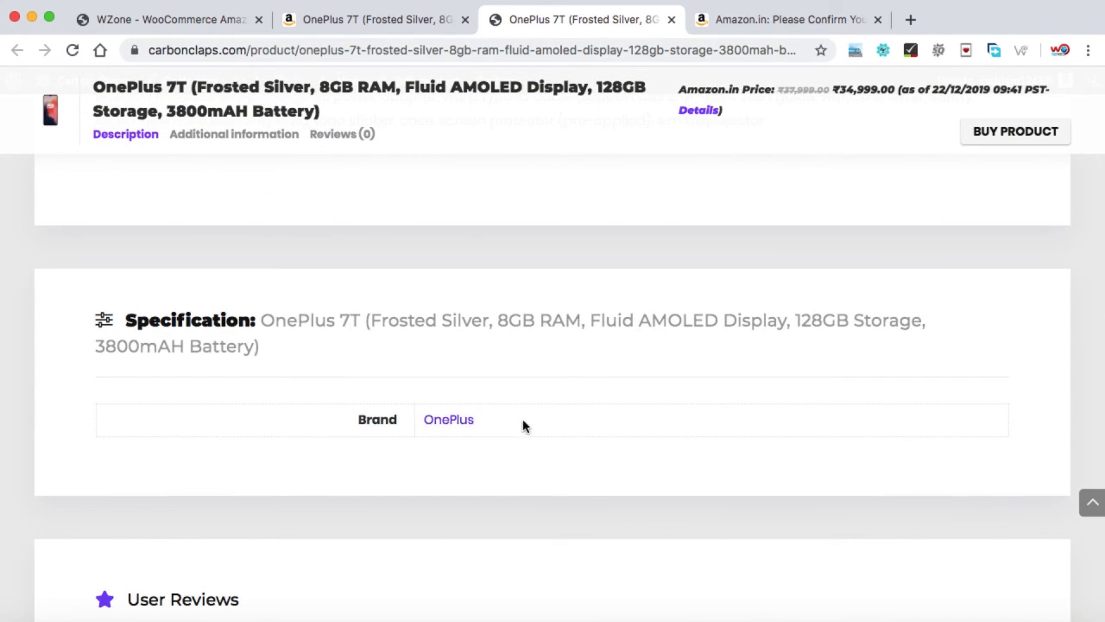
pyautogui.scroll(-7, 523, 424)
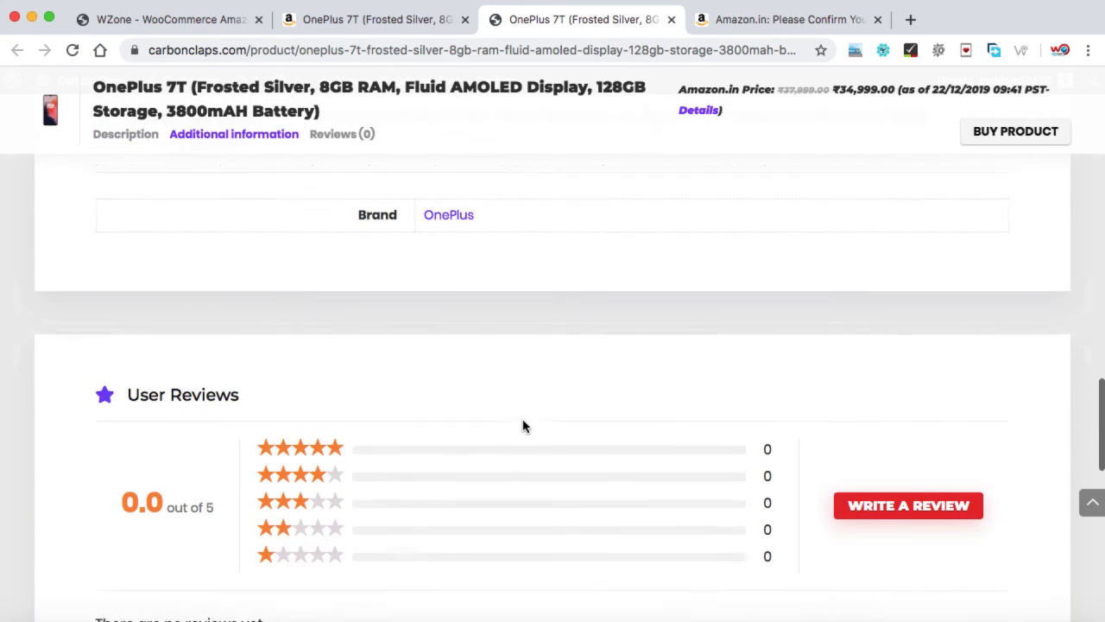
pyautogui.scroll(8, 522, 425)
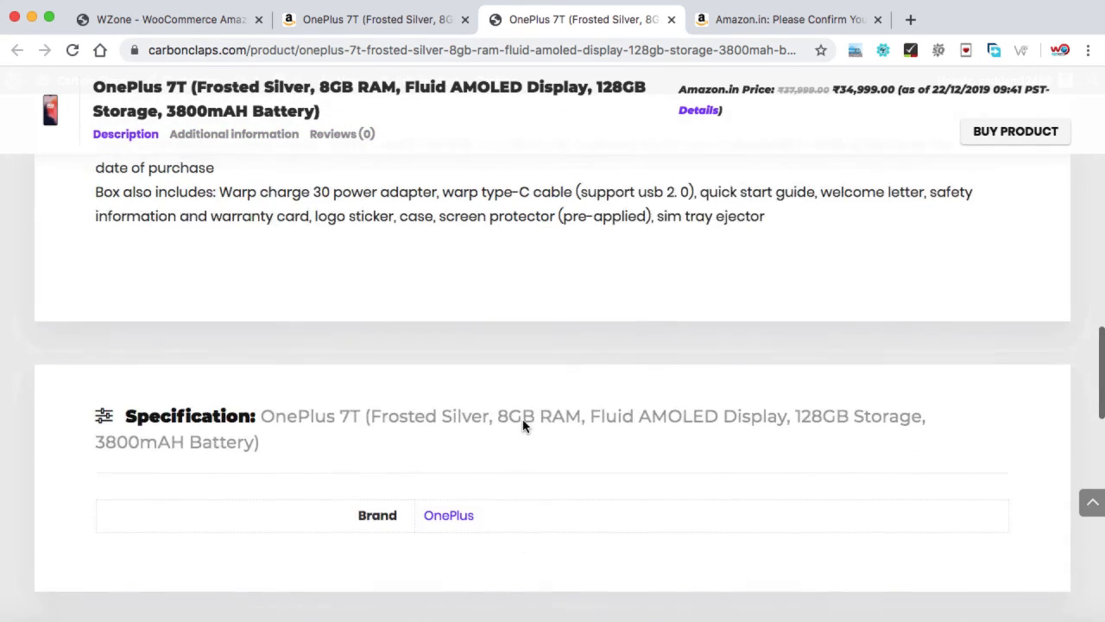
pyautogui.scroll(10, 522, 425)
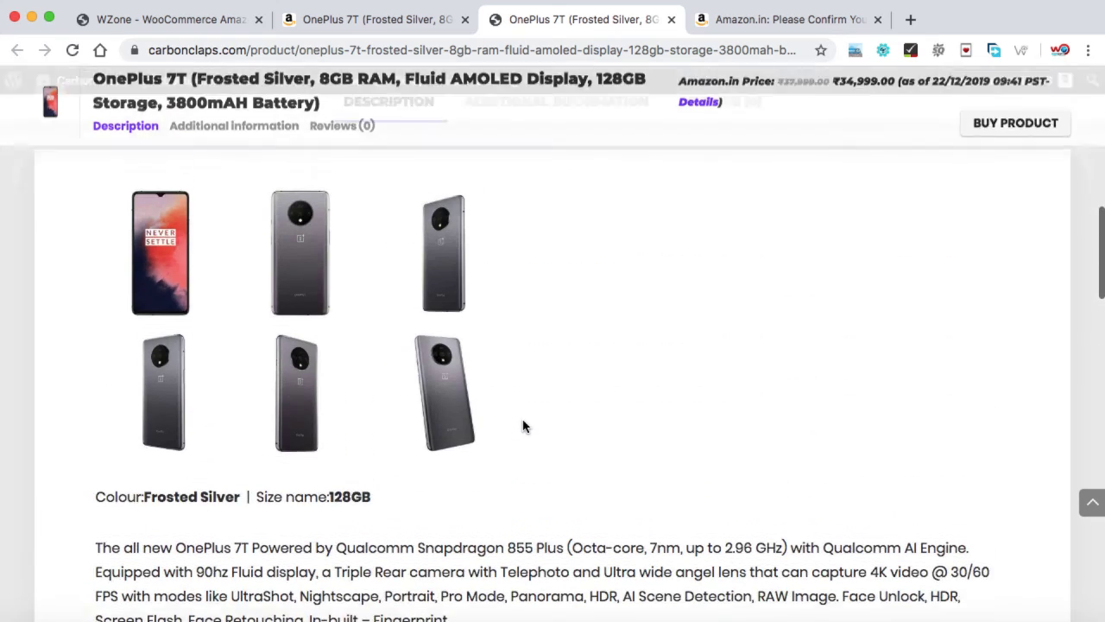
pyautogui.scroll(2, 522, 425)
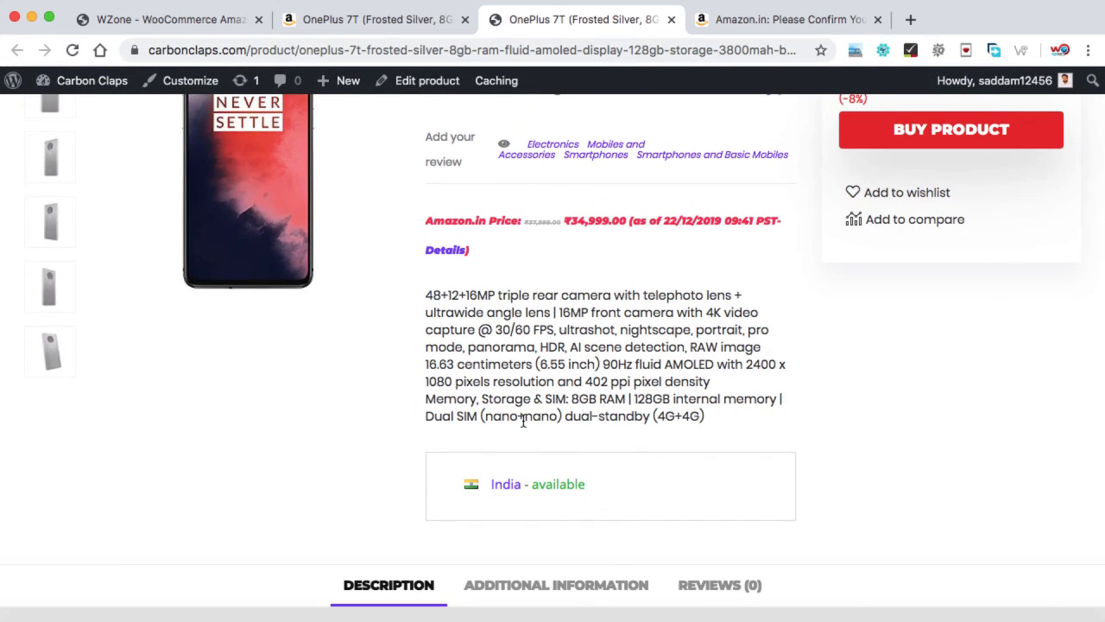